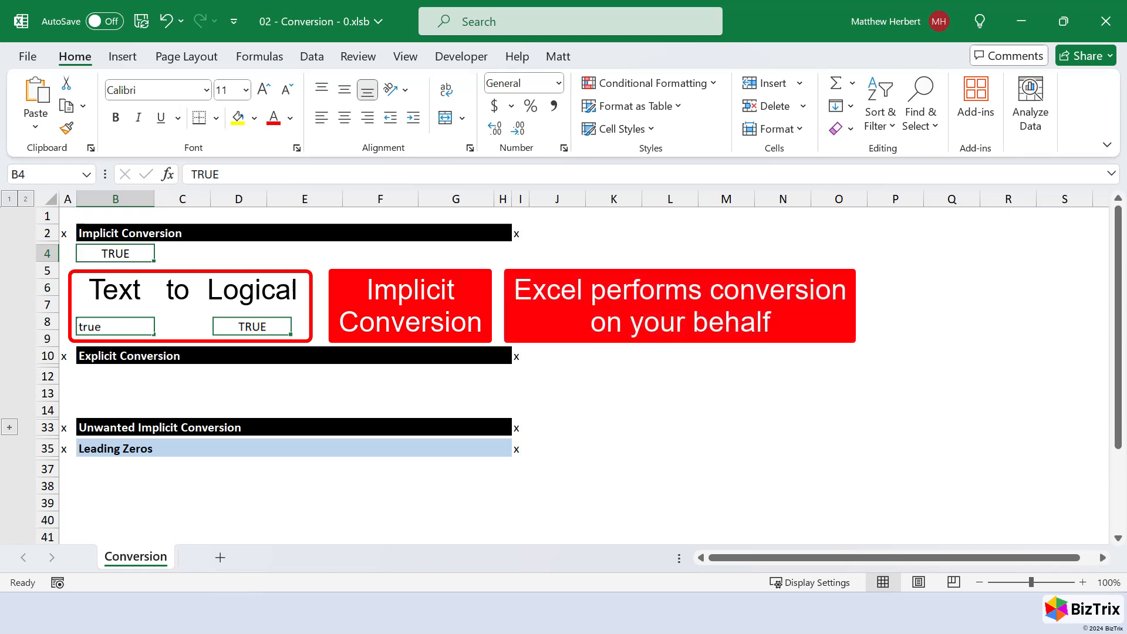
- Enter the logical TRUE function as a formula in cell B5
key("Down")
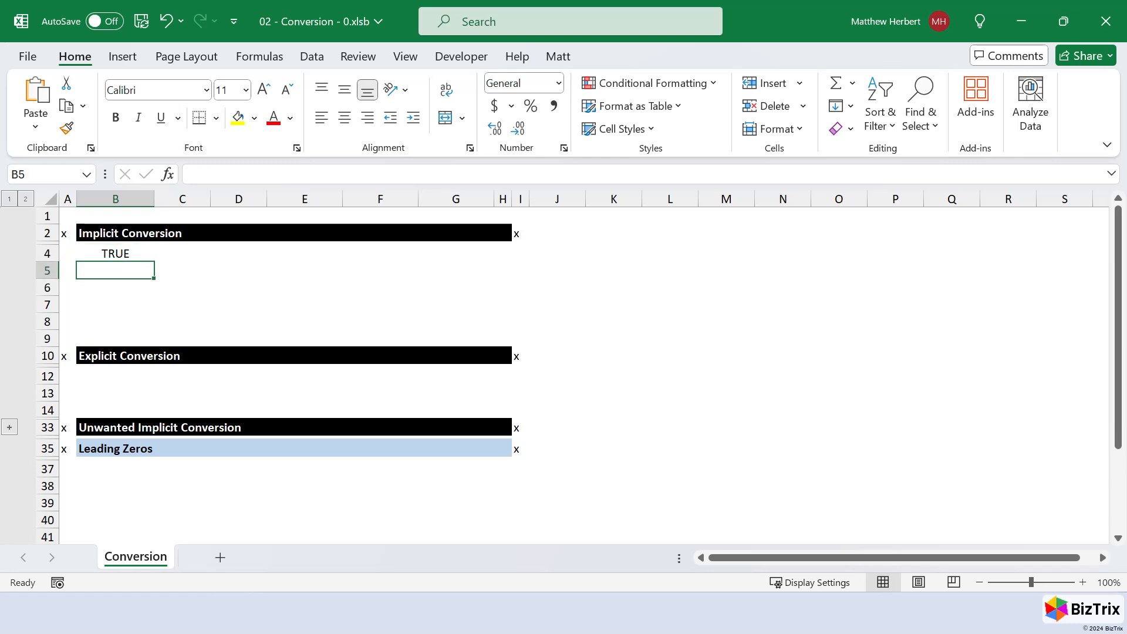
type("=tru")
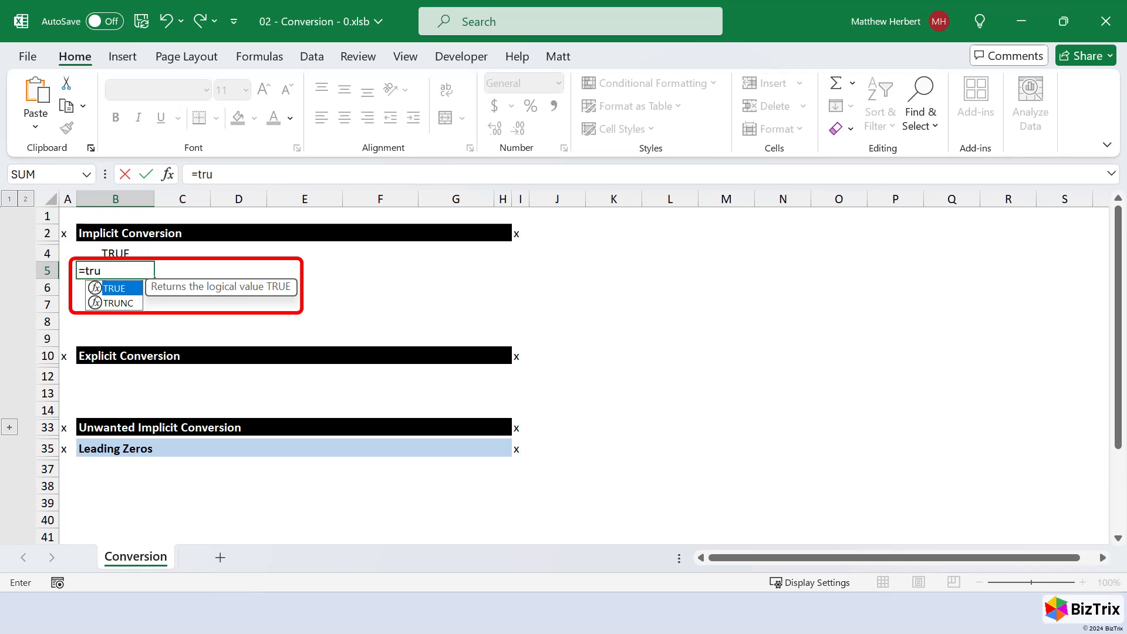
key("Tab")
key("ctrl+Return")
- Compare the two logical values by entering =B4=B5 in cell C5
key("Right")
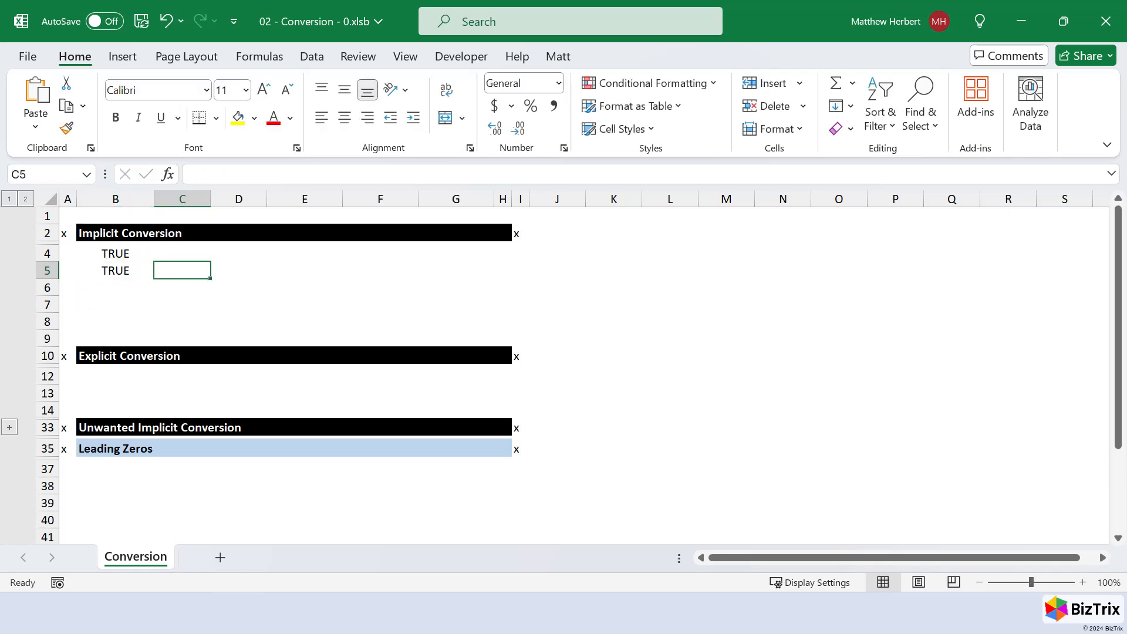
type("=")
key("Up")
key("Left")
type("=")
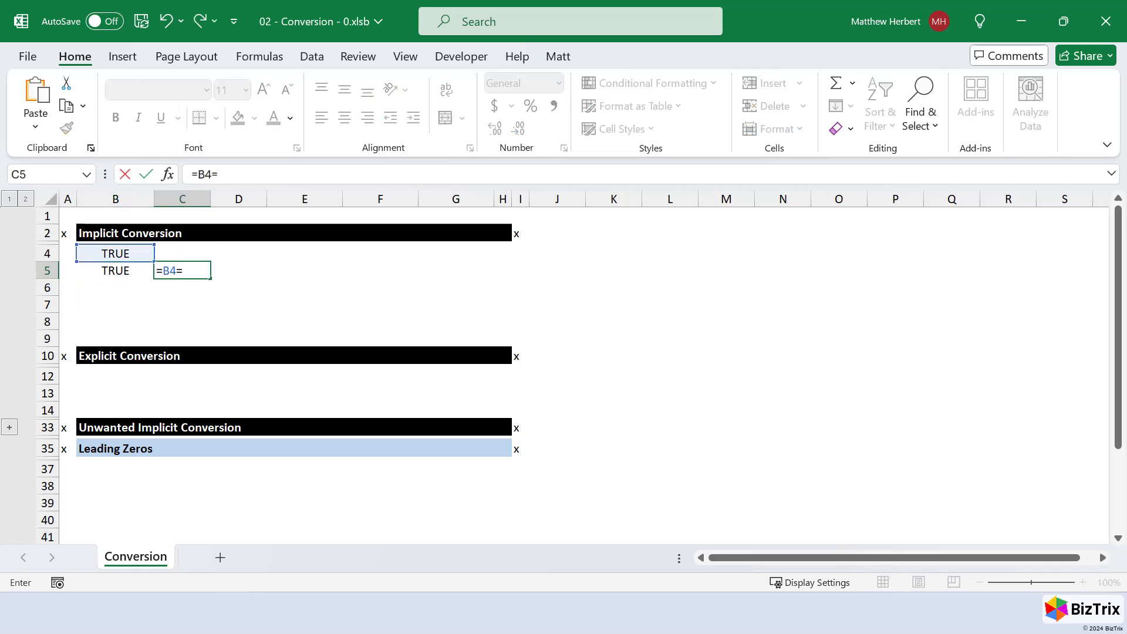
key("Left")
key("ctrl+Return")
- Enter 00984 in cell B7 and the decimal 3.14 in cell C7
key("Down")
key("Down")
key("Left")
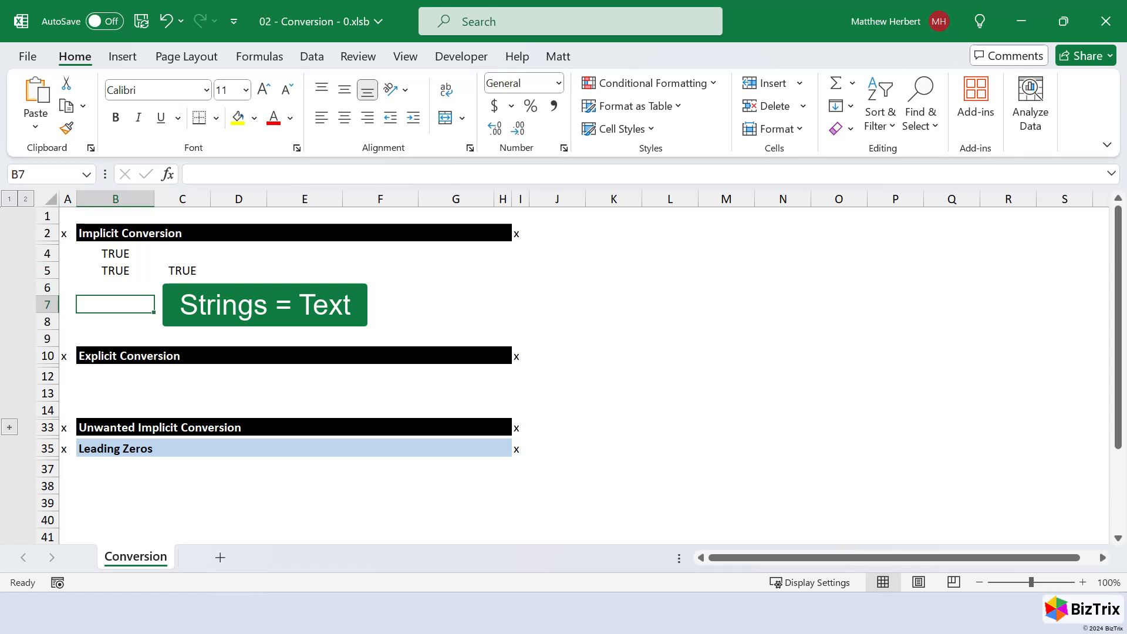
type("00")
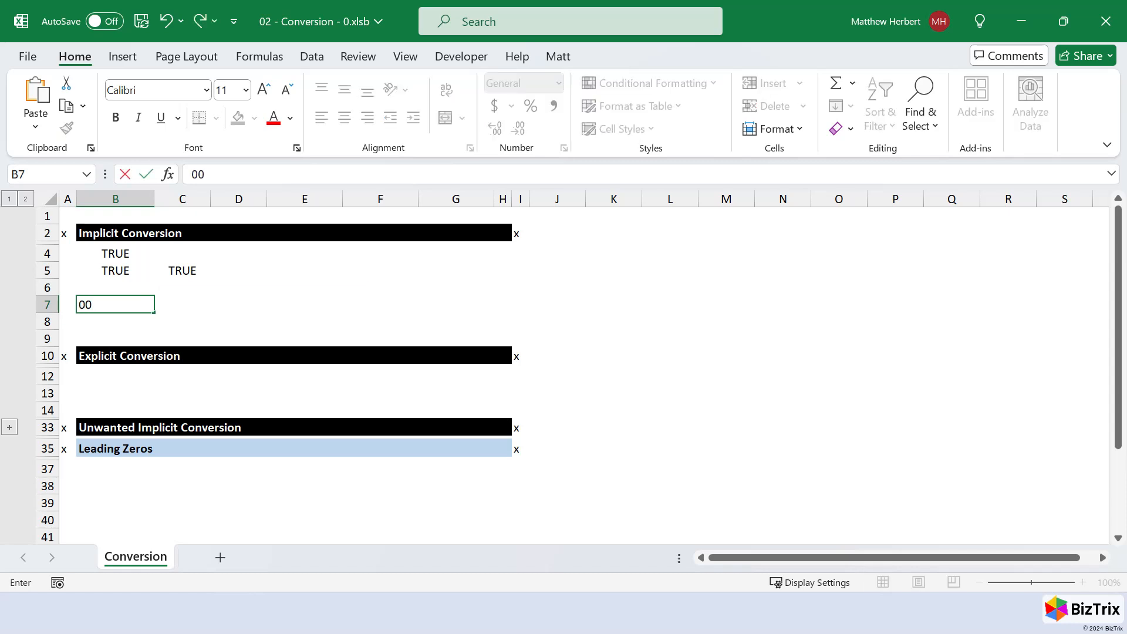
type("984")
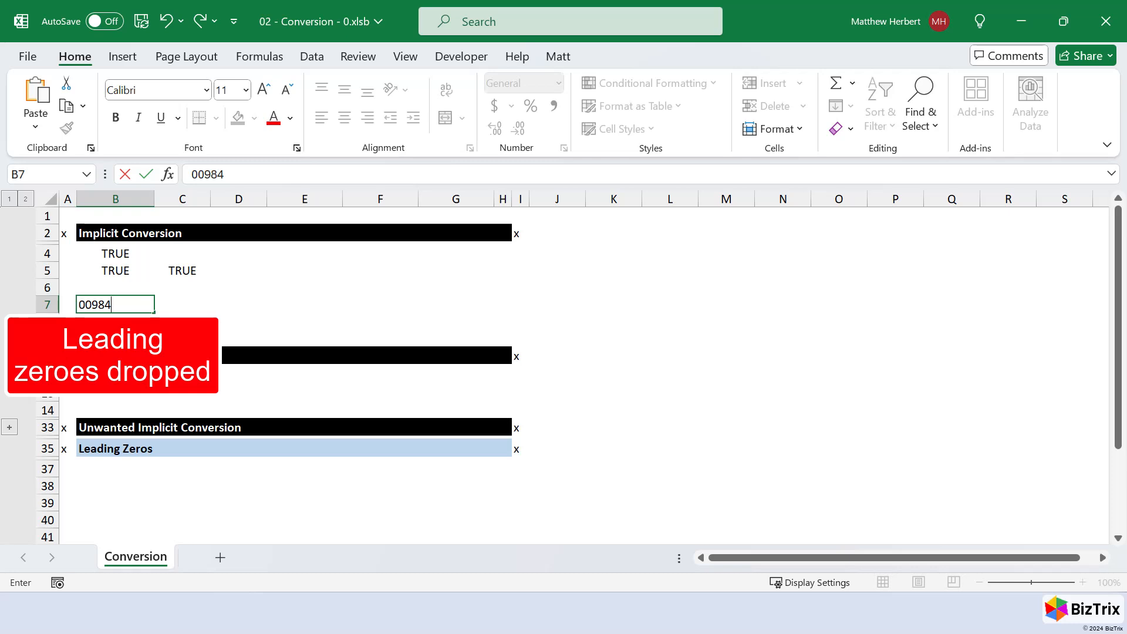
key("ctrl+Return")
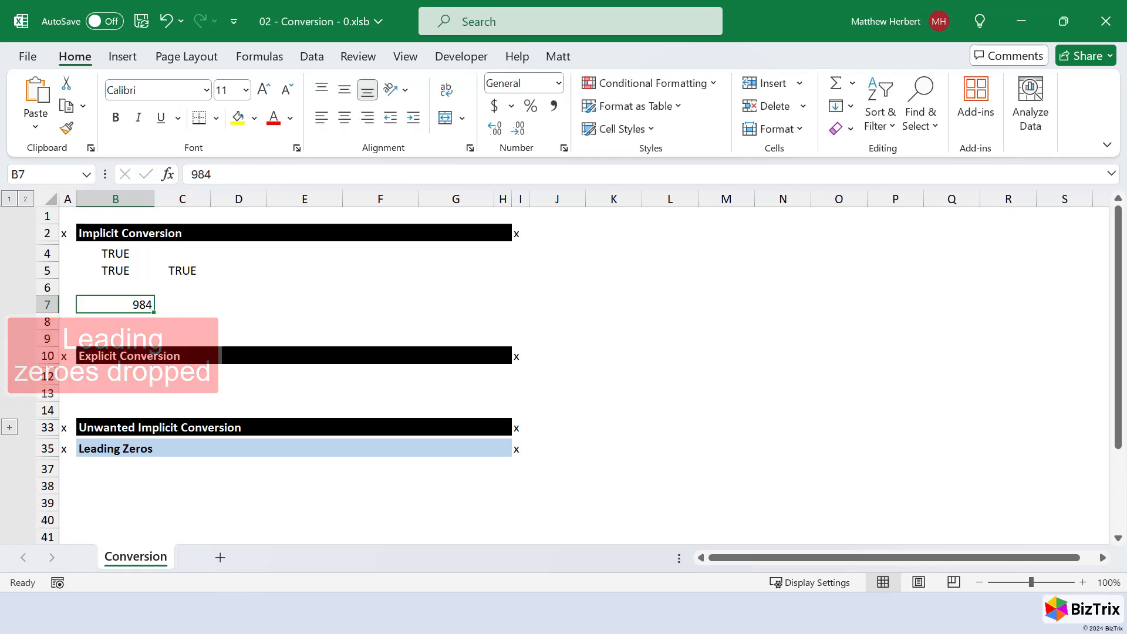
key("Right")
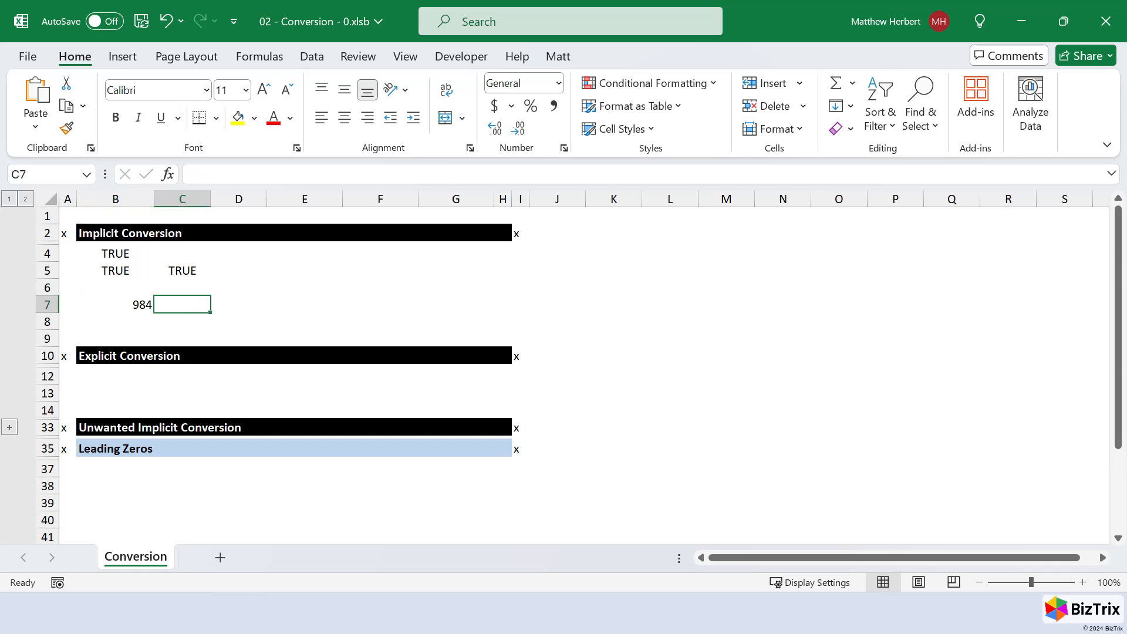
type("3.14")
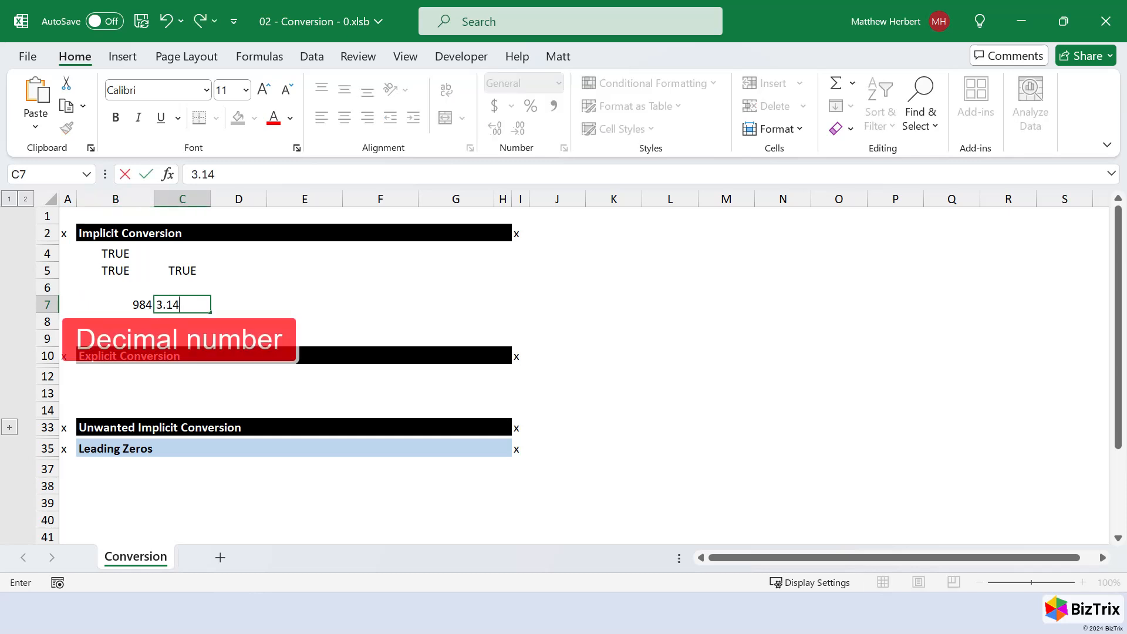
key("Right")
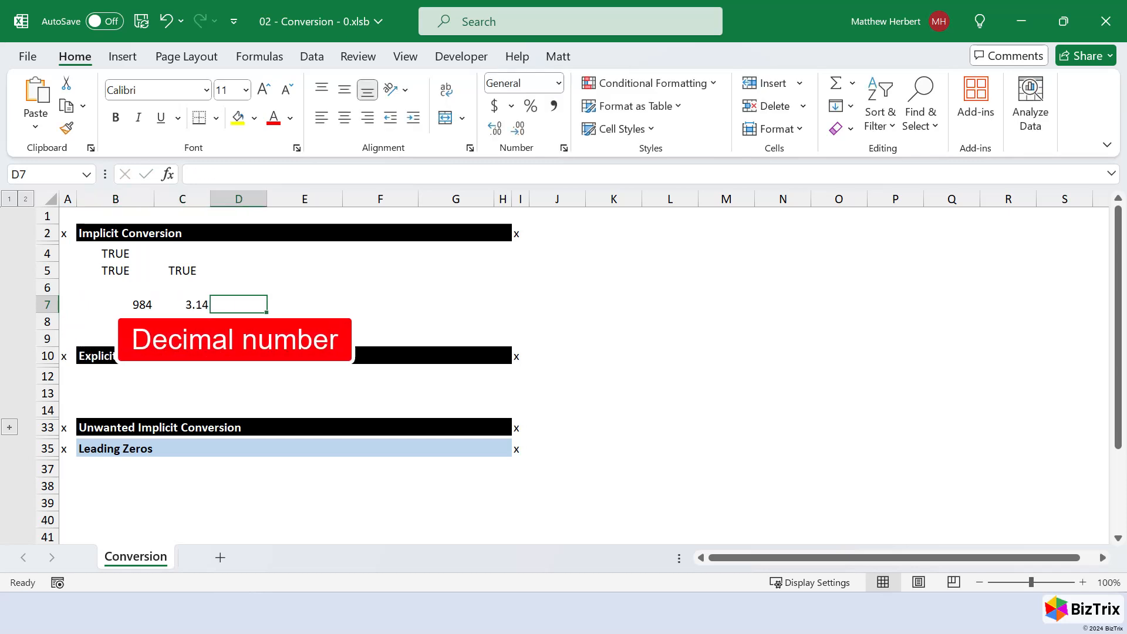
- Enter -3.14 in cell D7 and 00984Z in cell B8
type("-3.14")
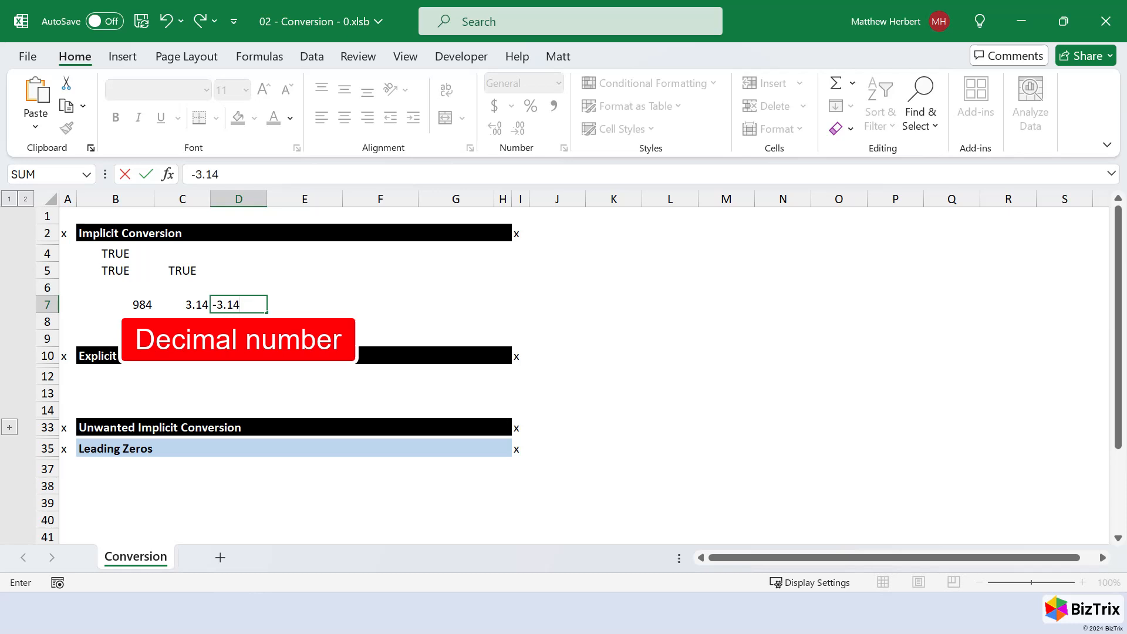
key("Return")
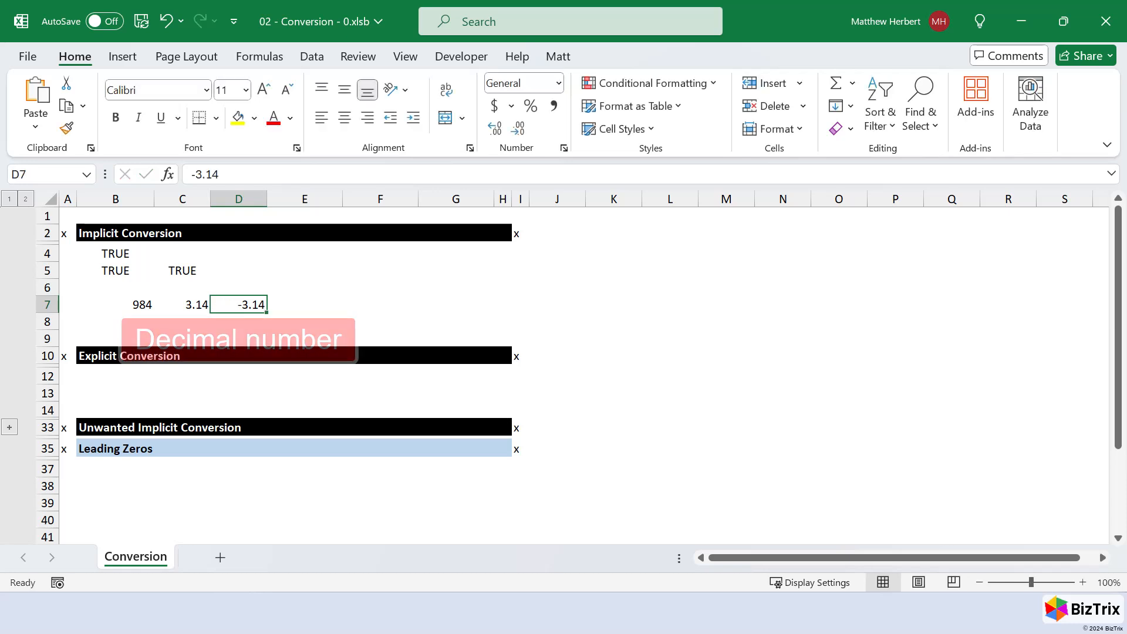
type("00984Z")
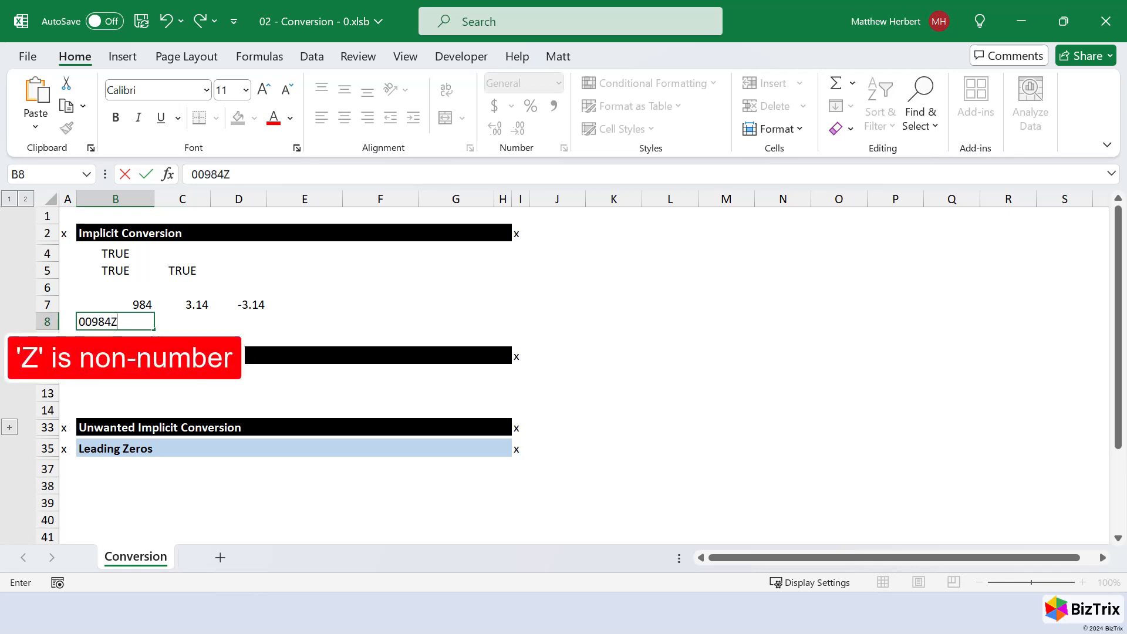
key("ctrl+Return")
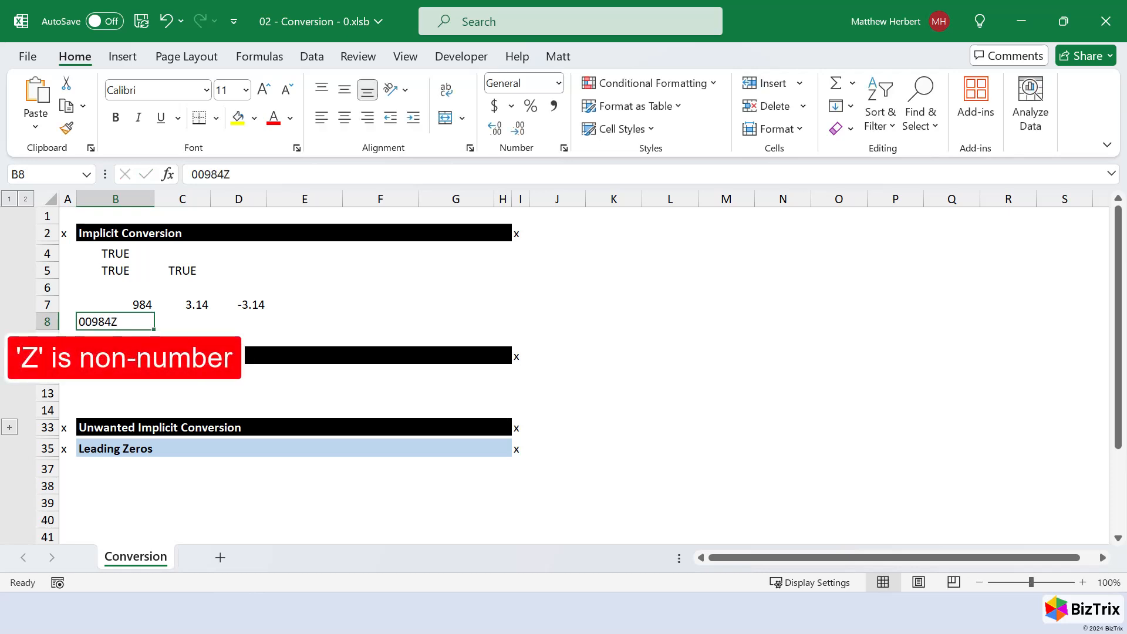
- Enter the date 1/1/23 in cell E7
key("Up")
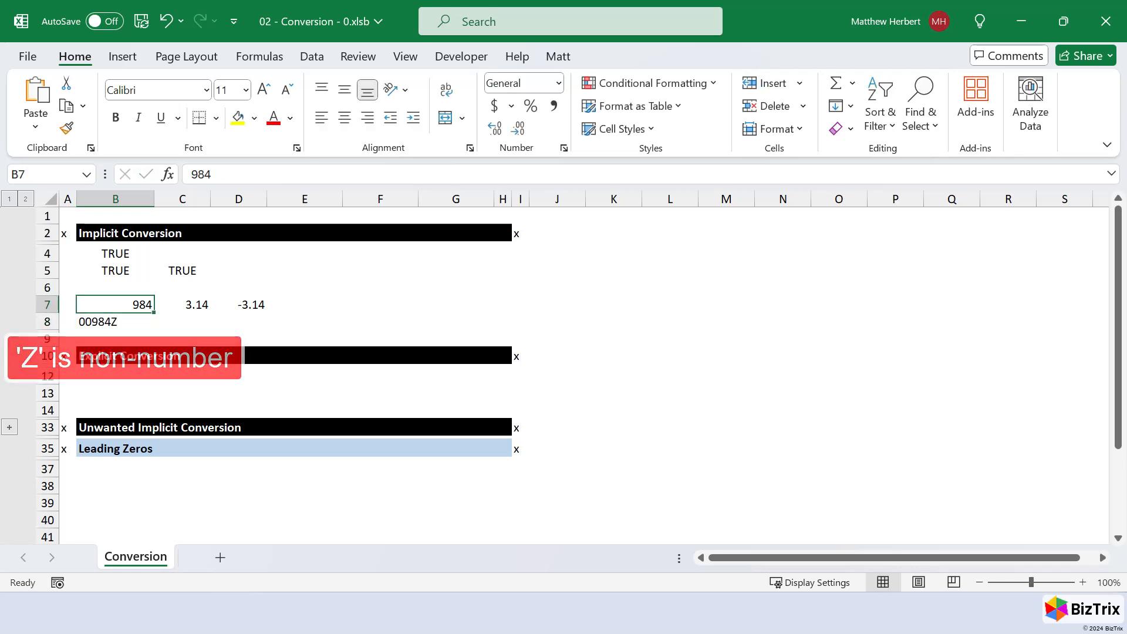
key("Right")
key("Right")
key("Right")
type("1/1/23")
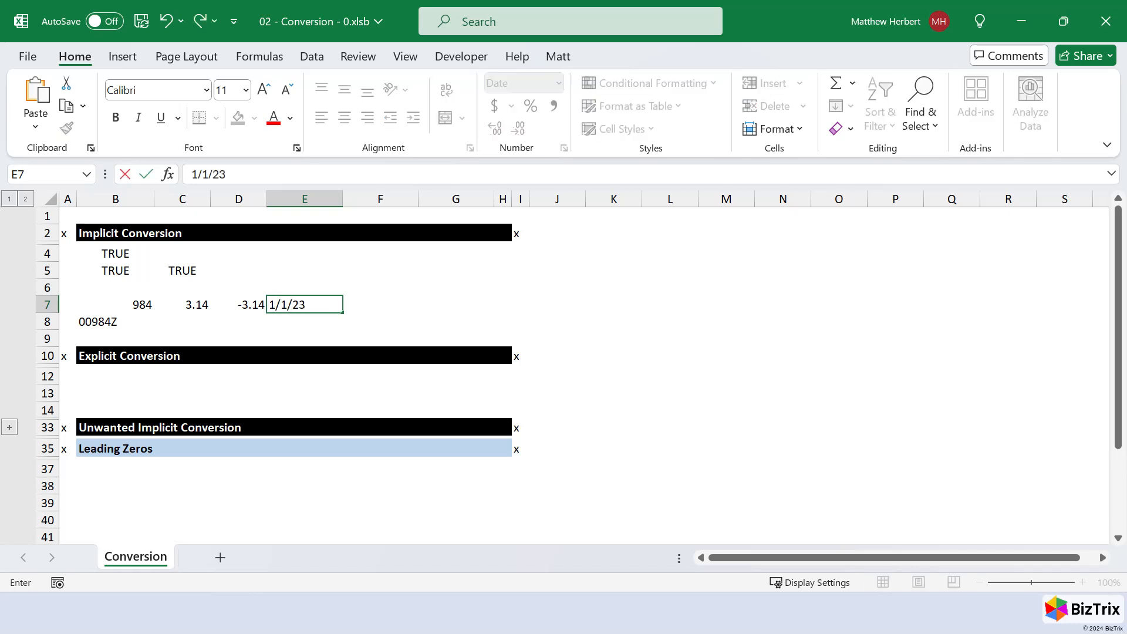
key("ctrl+Return")
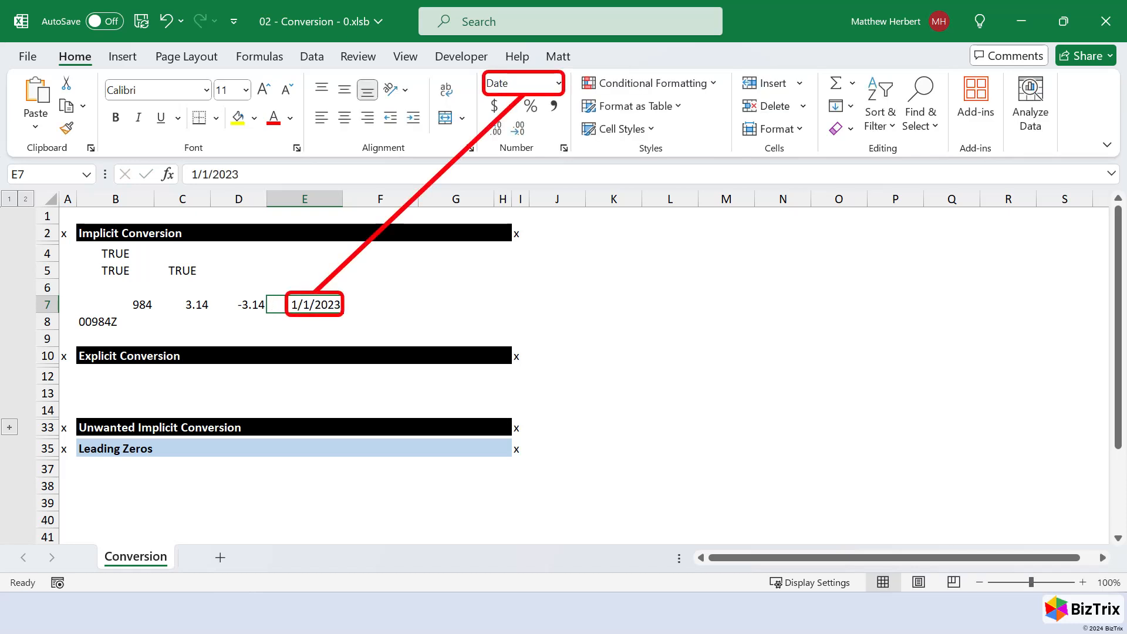
- Fill the date from E7 into F7 and apply the General number format to F7
key("Right")
key("ctrl+r")
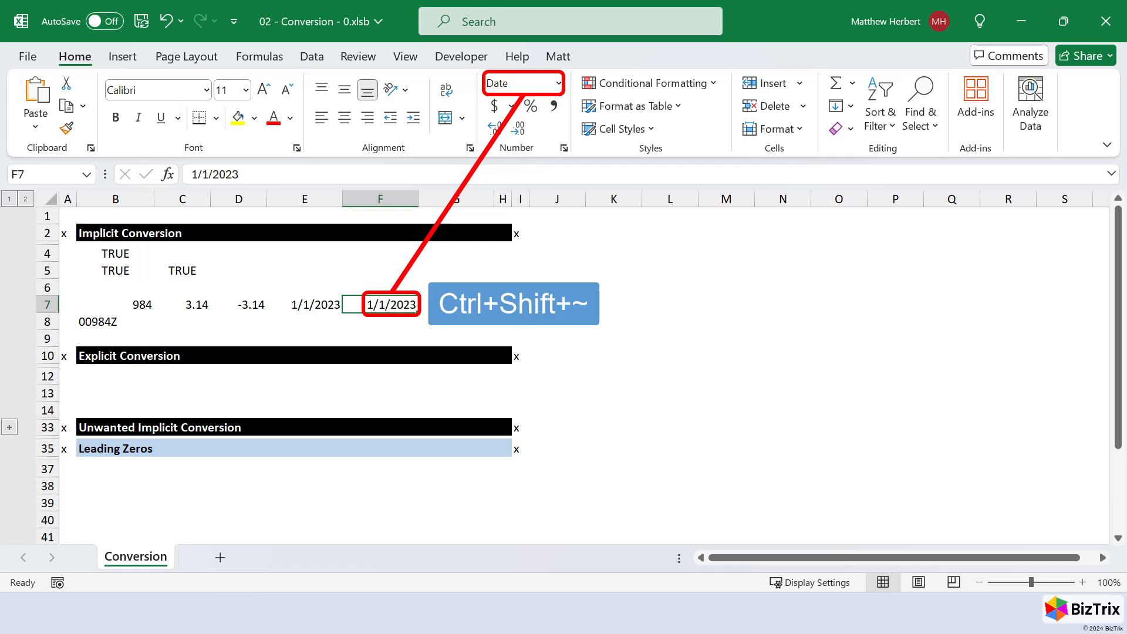
key("ctrl+shift+asciitilde")
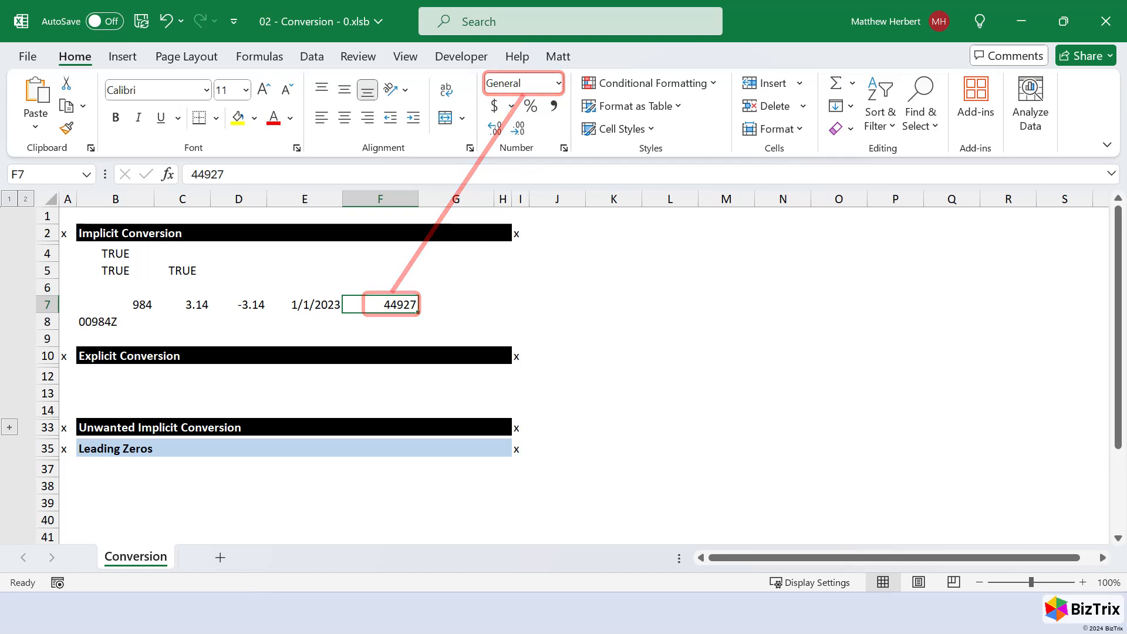
- Enter 00984 as text with a leading apostrophe in B12, under the Explicit Conversion heading
key("Down")
key("Down")
key("Down")
key("Down")
key("Down")
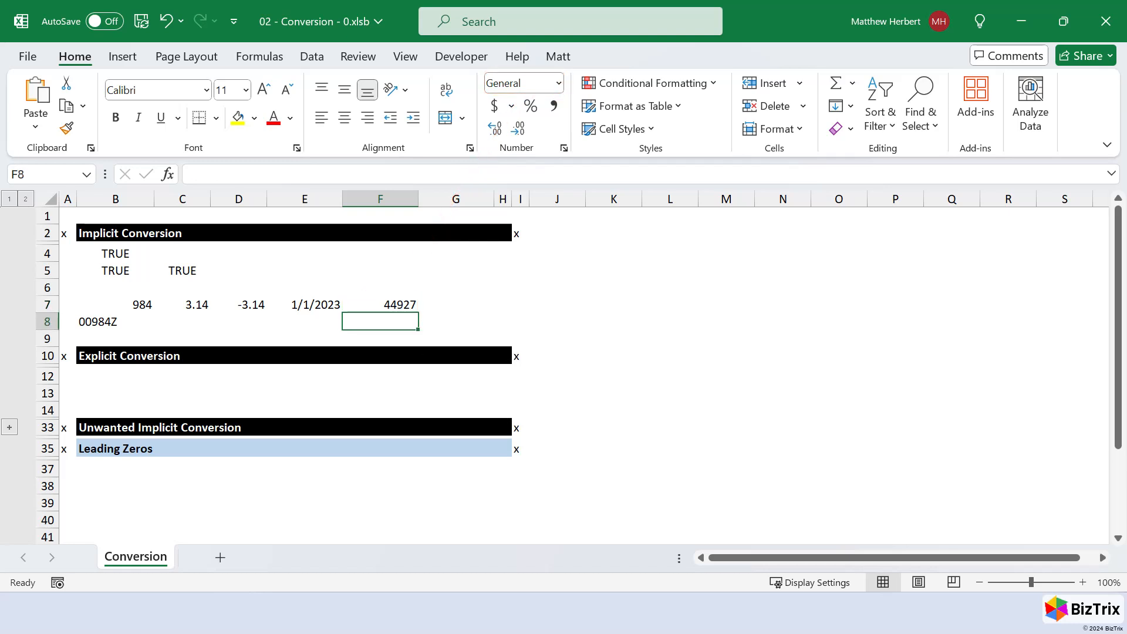
key("Home")
key("Right")
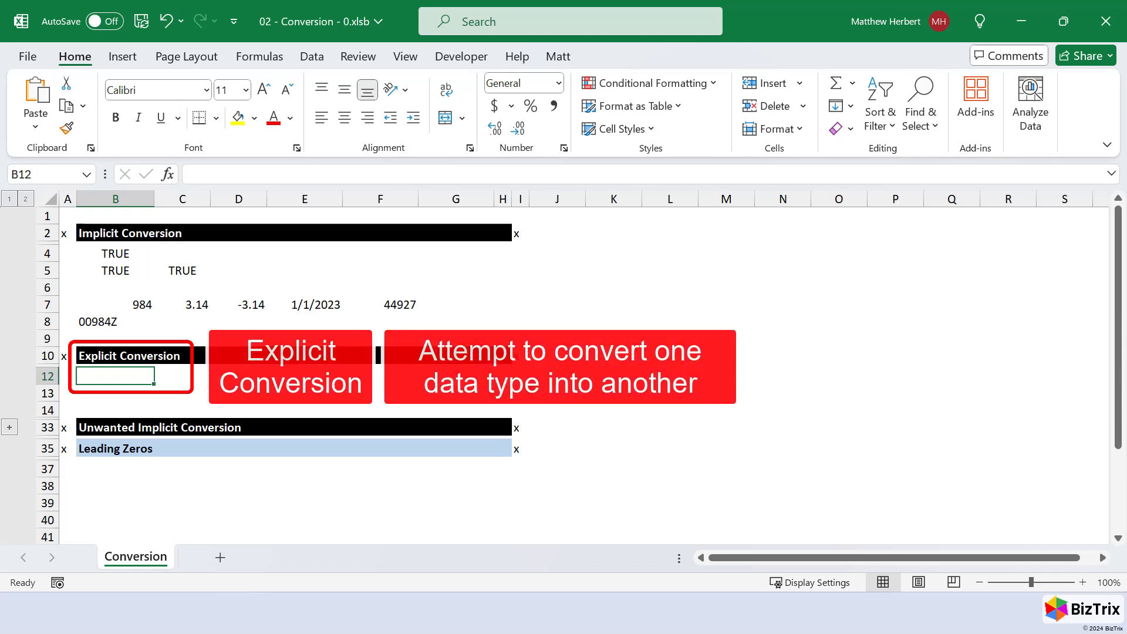
type("'00984")
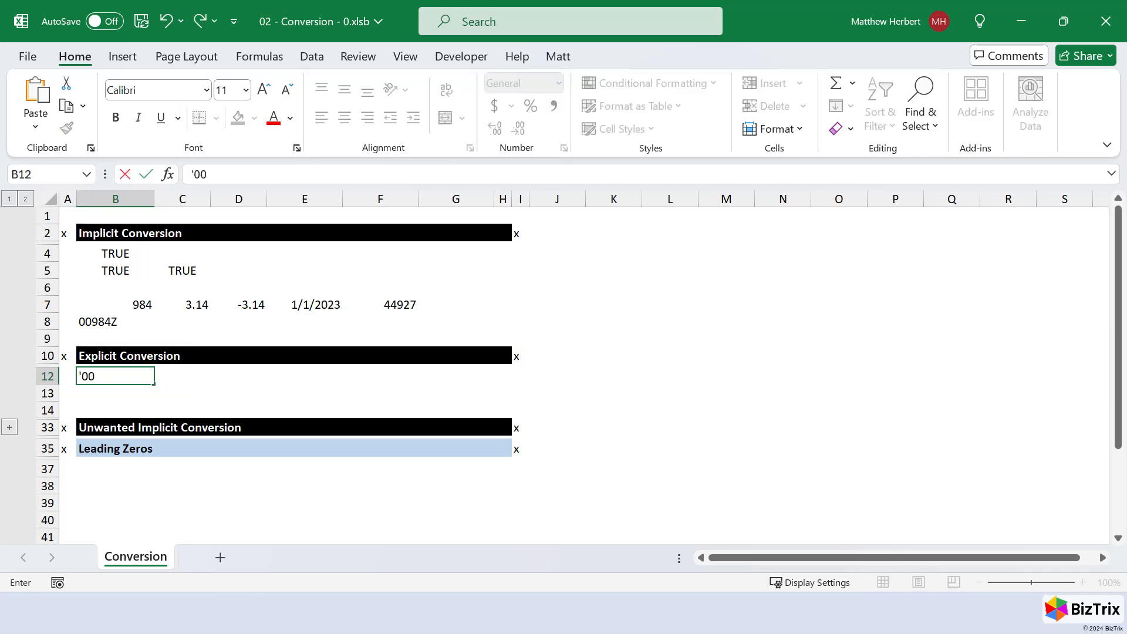
key("ctrl+Return")
- Convert the text in B12 to a number by entering =VALUE(B12) in C12
key("Right")
type("=VALUE(")
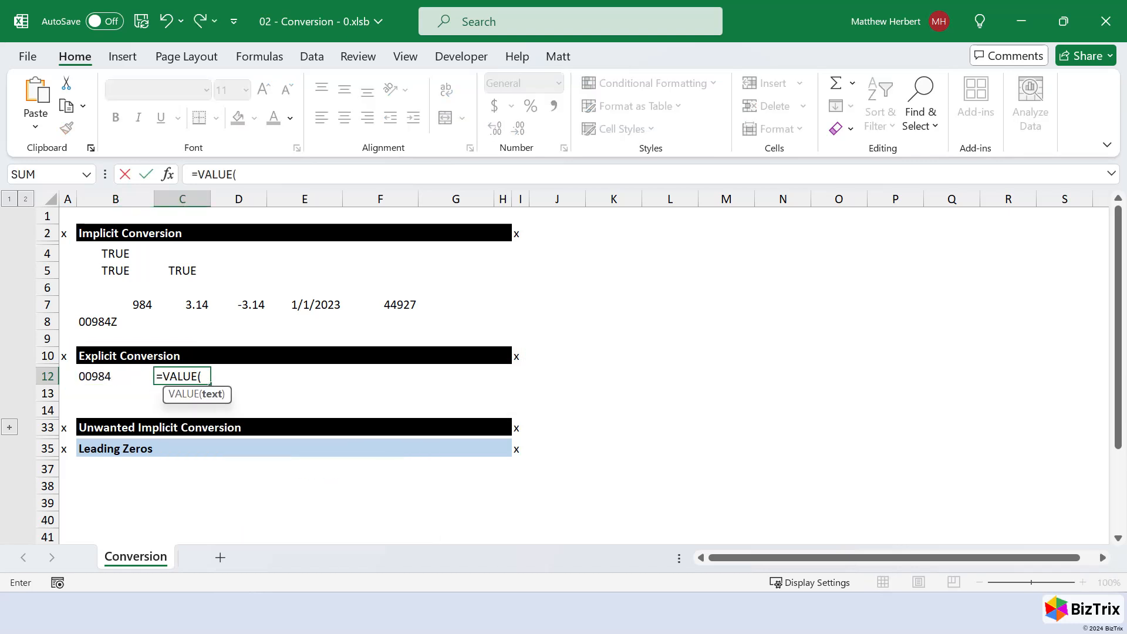
key("Left")
key("ctrl+Return")
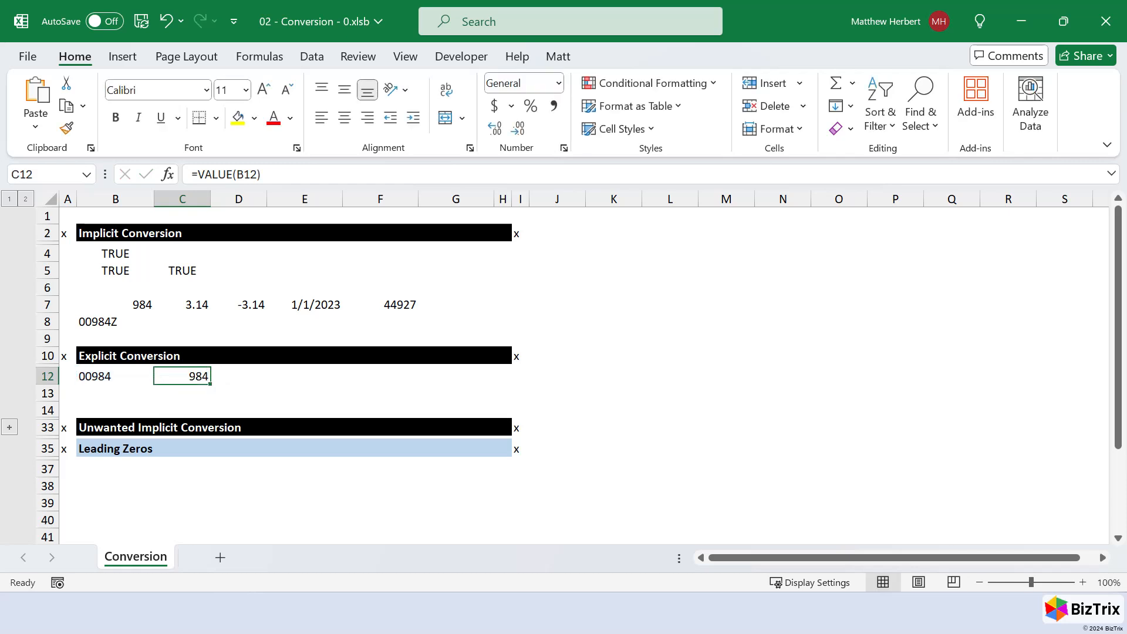
- Convert the text in B12 by multiplication, entering =B12*1 in D12
key("Right")
type("=")
key("Left")
key("Left")
type("*1")
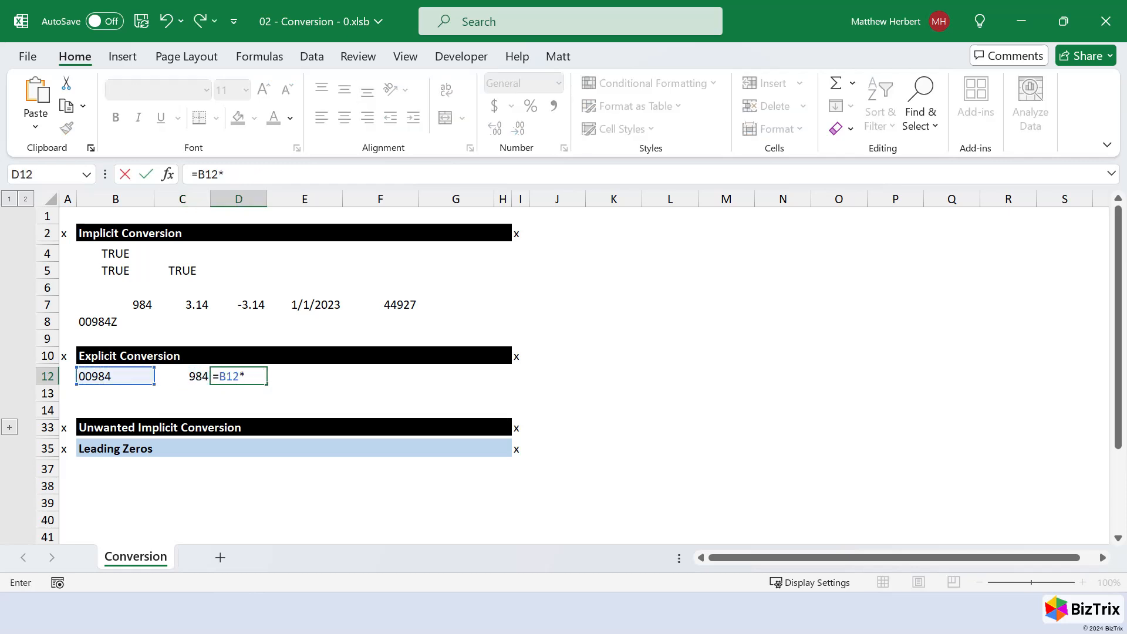
key("ctrl+Return")
- Enter 00984Z as text with a leading apostrophe in cell B13
key("Down")
key("Left")
key("Left")
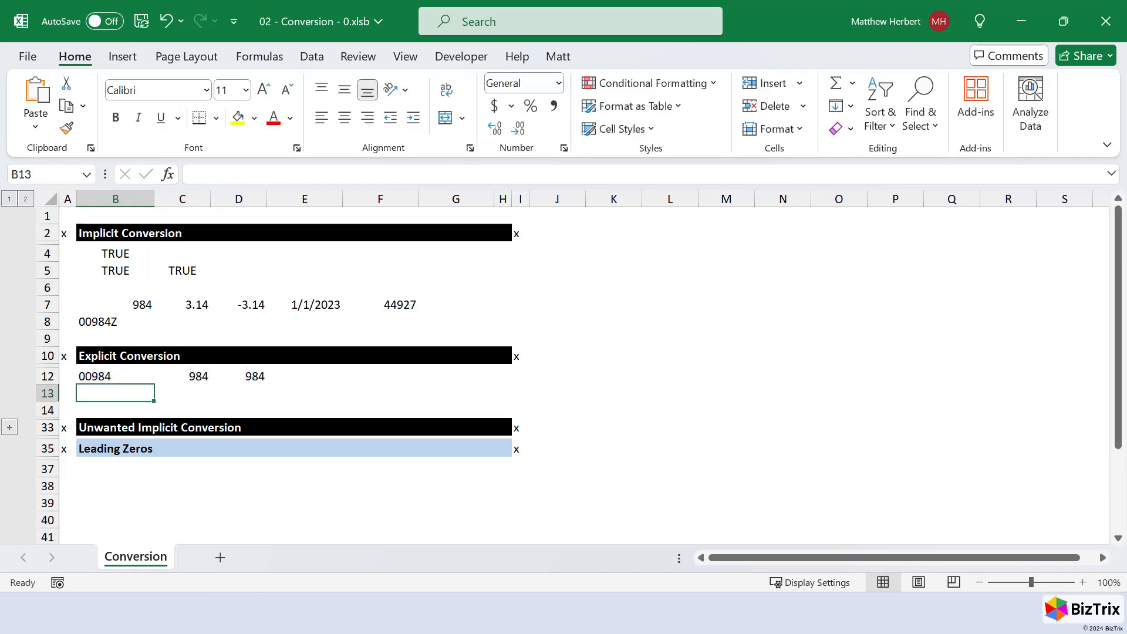
type("'00984Z")
key("ctrl+Return")
- Fill the conversion formulas from C12 and D12 down into C13 and D13, checking their references
key("Right")
key("ctrl+d")
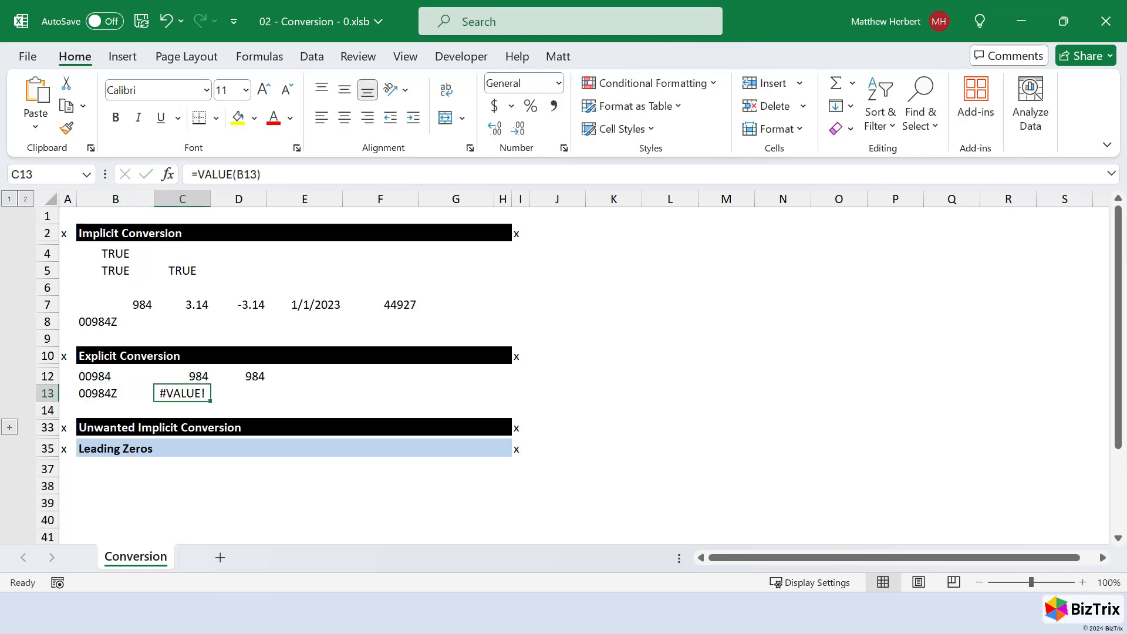
key("F2")
key("Escape")
key("Right")
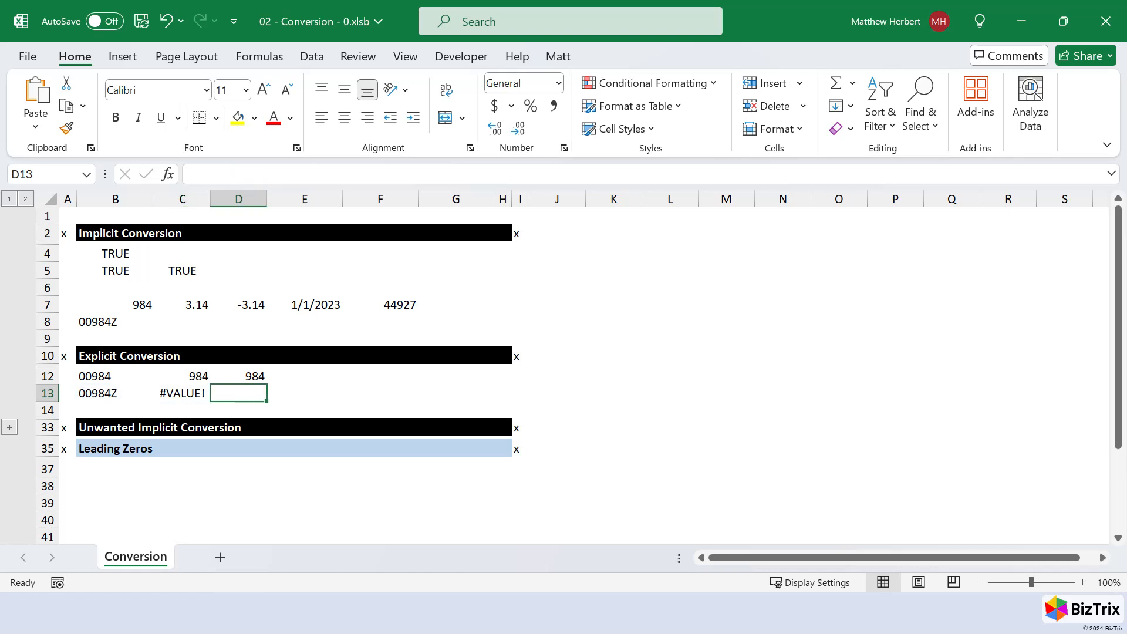
key("ctrl+d")
key("F2")
key("Escape")
- Look up the error values offered as arguments for ERROR.TYPE in E13, leaving the cell empty
key("Right")
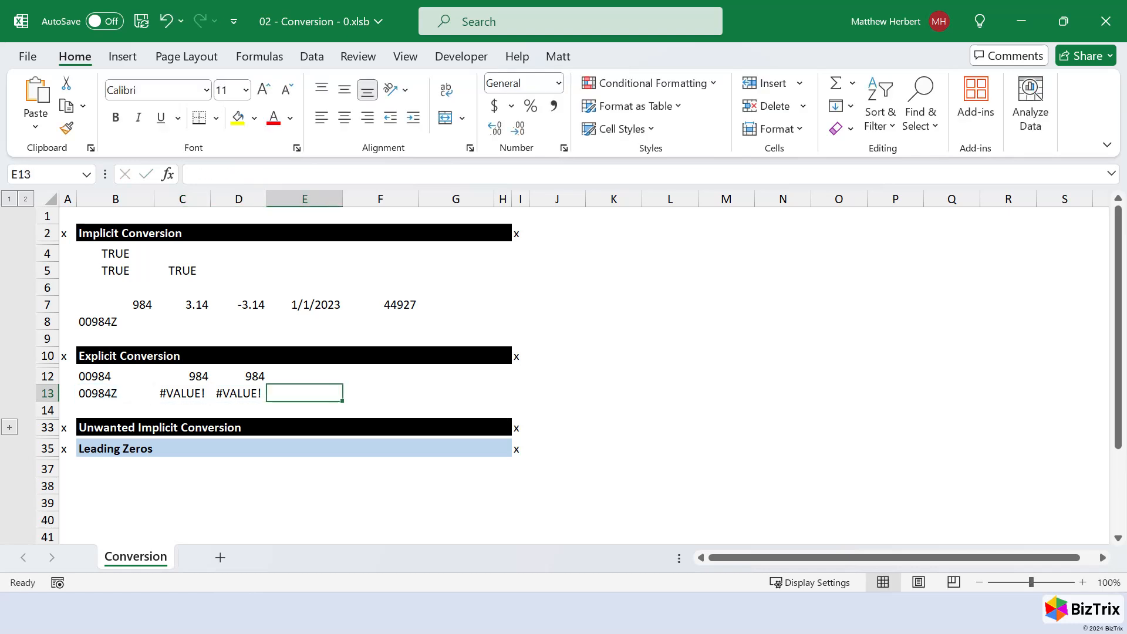
type("=error")
key("Tab")
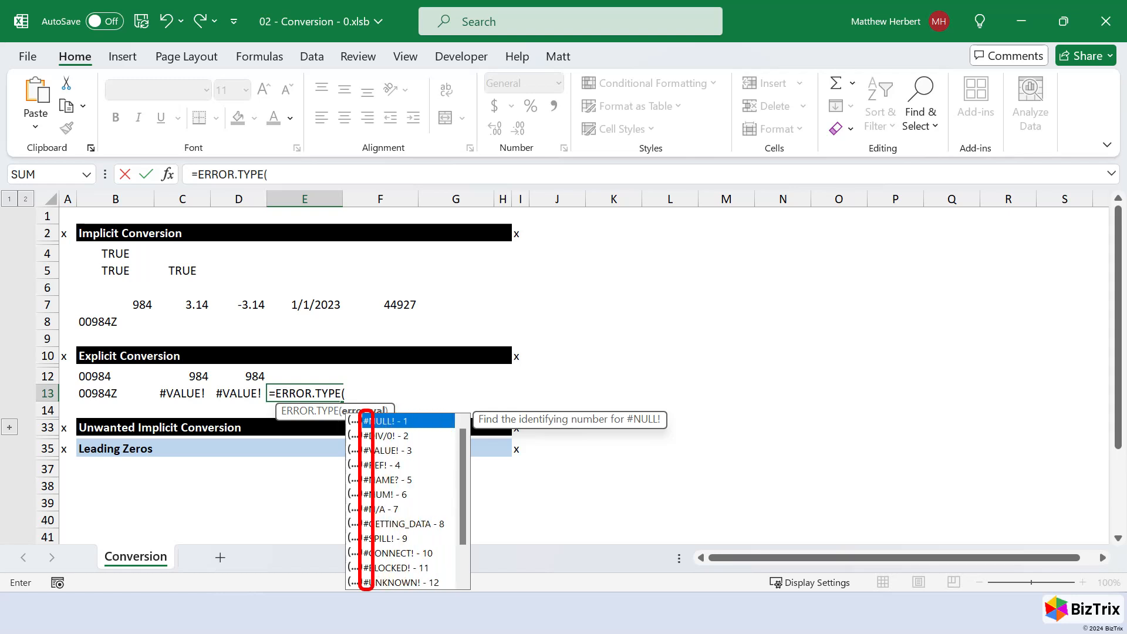
key("Escape")
key("Escape")
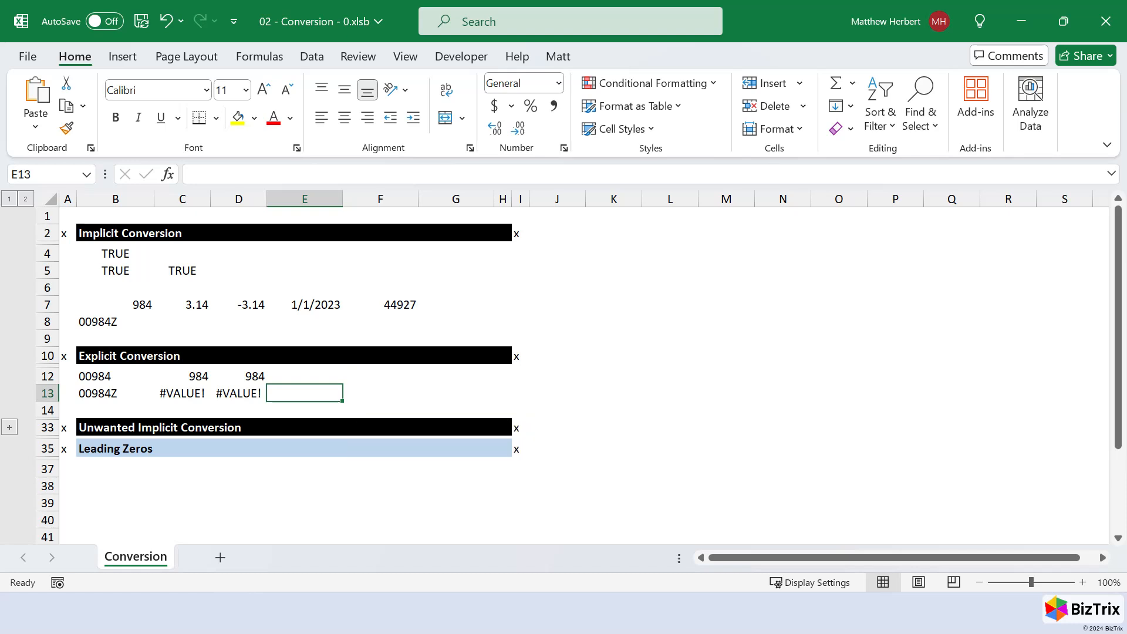
- Expand the collapsed row group above the Unwanted Implicit Conversion heading in row 33
key("Down")
key("Down")
key("alt")
key("a")
key("j")
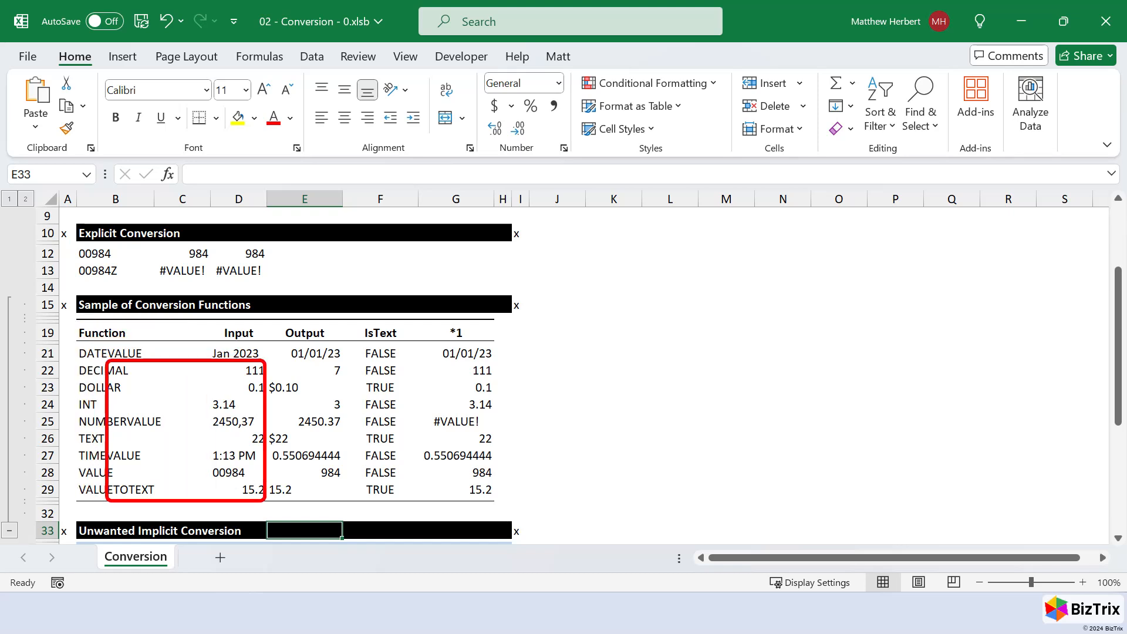
- Examine the VALUETOTEXT sample in row 29: its input and the formulas for Output, IsText and *1
key("ctrl+Up")
key("Left")
key("F2")
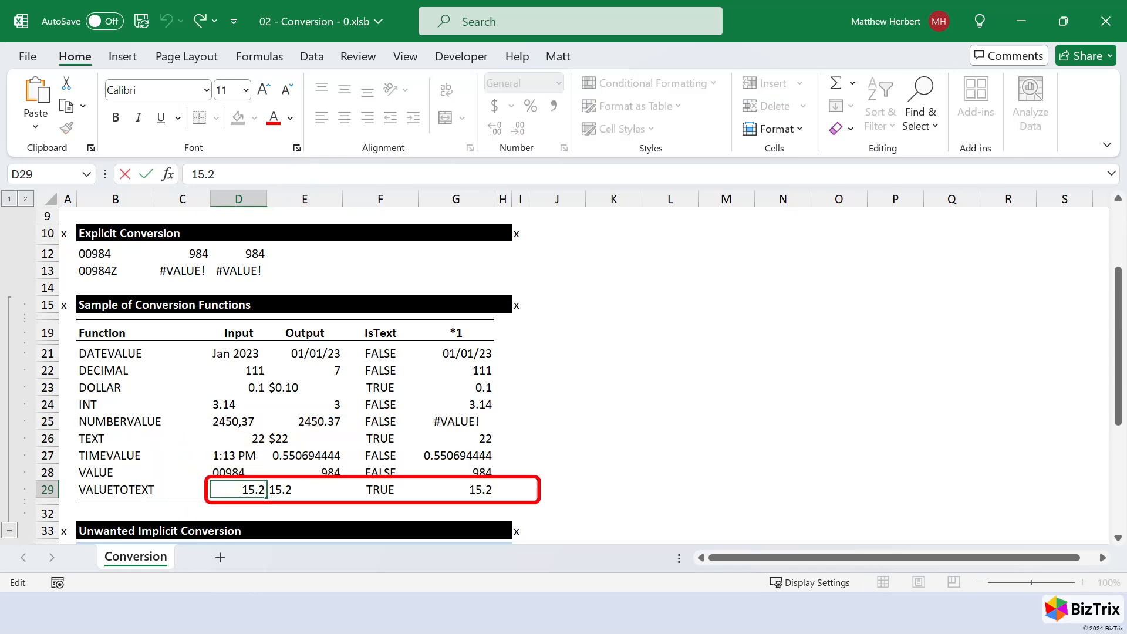
key("Escape")
key("Right")
key("F2")
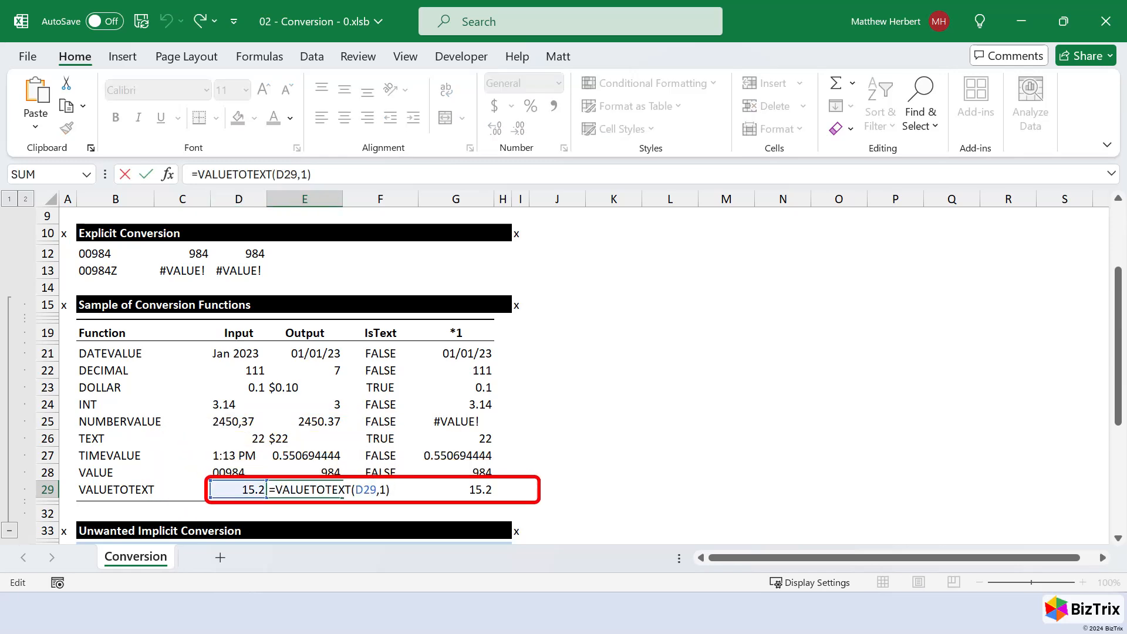
key("Escape")
key("Right")
key("F2")
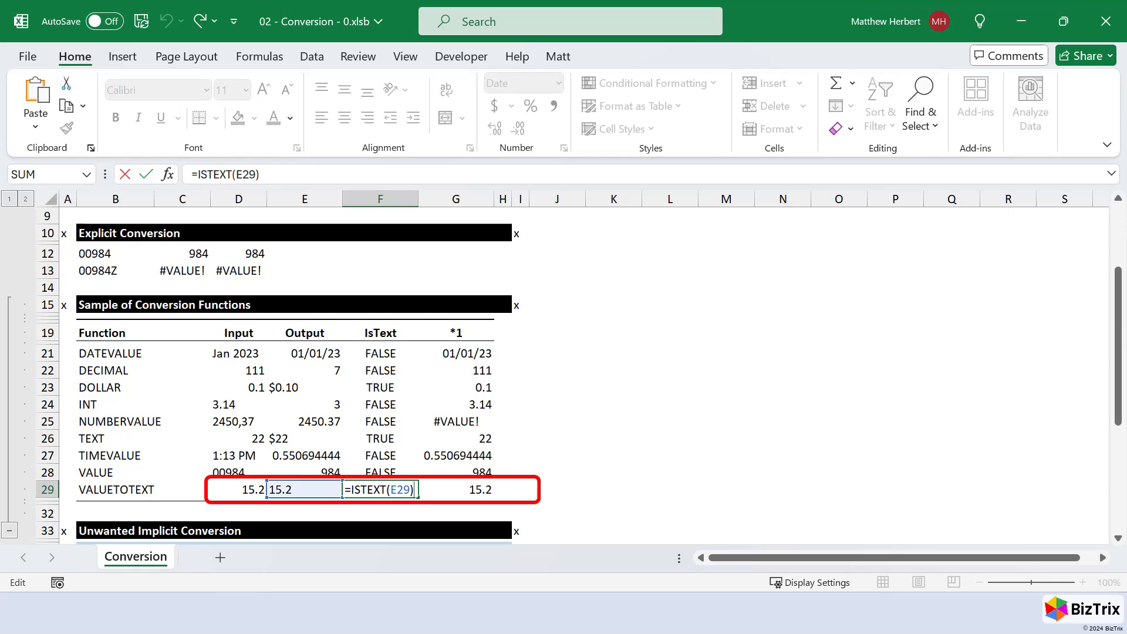
key("Escape")
key("Right")
key("F2")
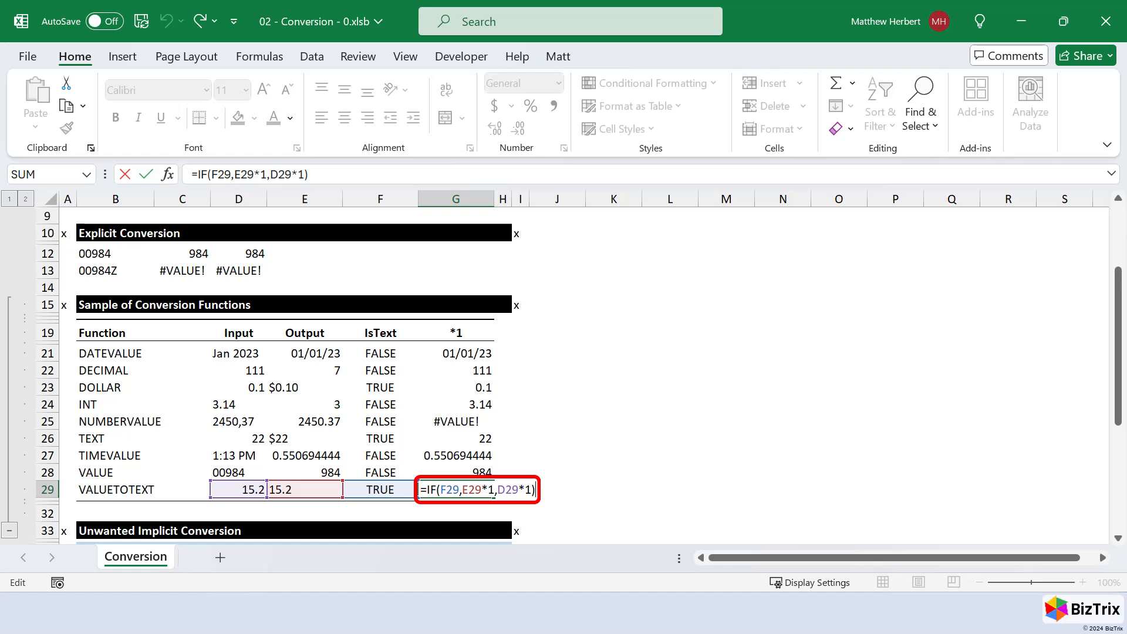
key("Escape")
- Collapse the row group holding the Sample of Conversion Functions section
key("ctrl+Up")
key("alt+d")
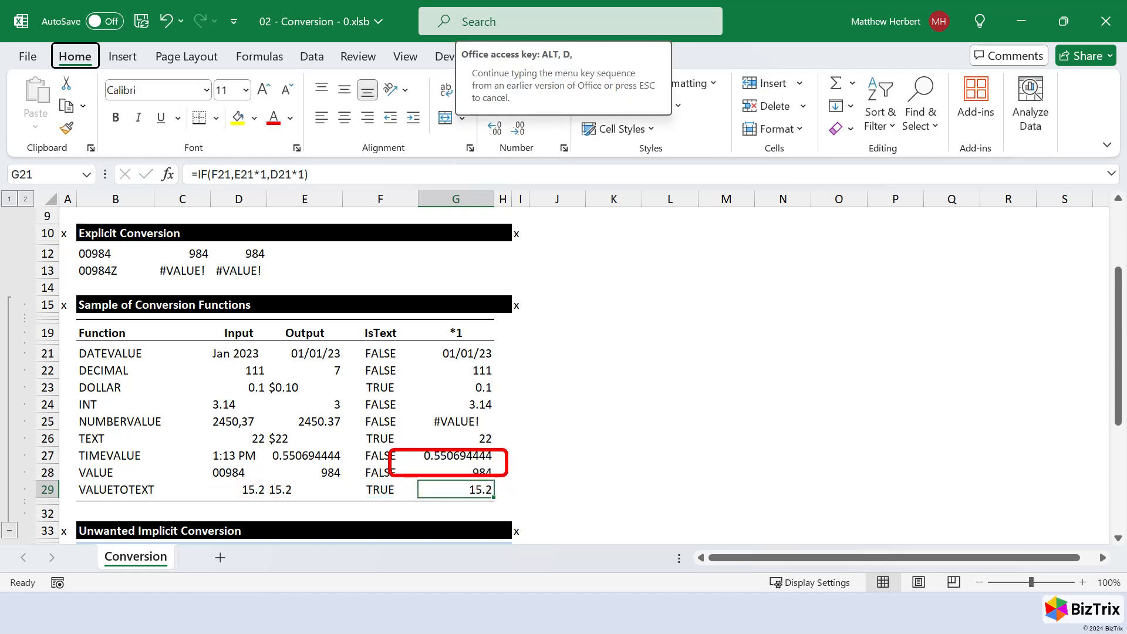
key("g")
key("h")
key("Down")
key("Left")
- Enter the formula =C5*1 in D5 to convert the logical value in C5 to a number
key("Left")
key("ctrl+Up")
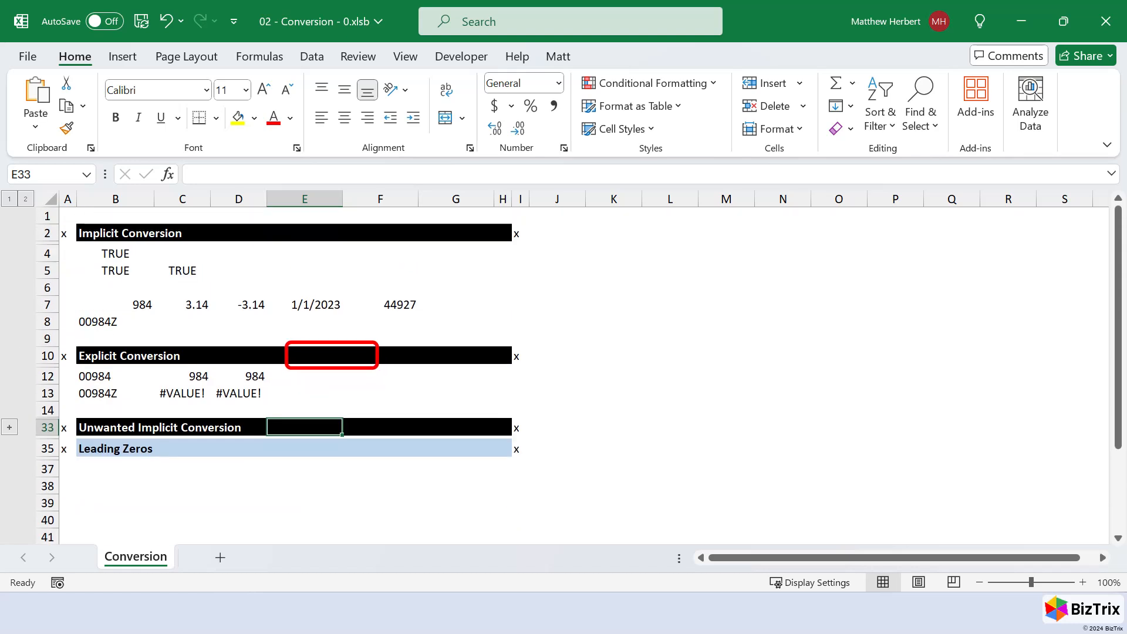
key("Up")
key("Up")
key("Left")
type("=")
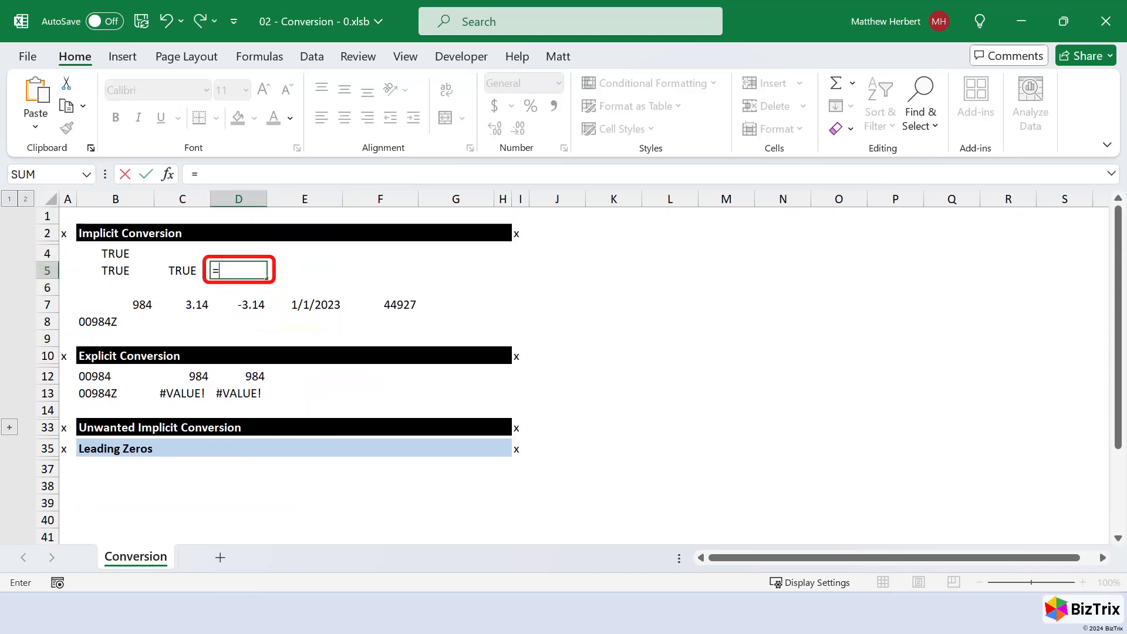
key("Left")
type("*1")
key("ctrl+Return")
- Enter the formula =FALSE*1 in E5
key("Right")
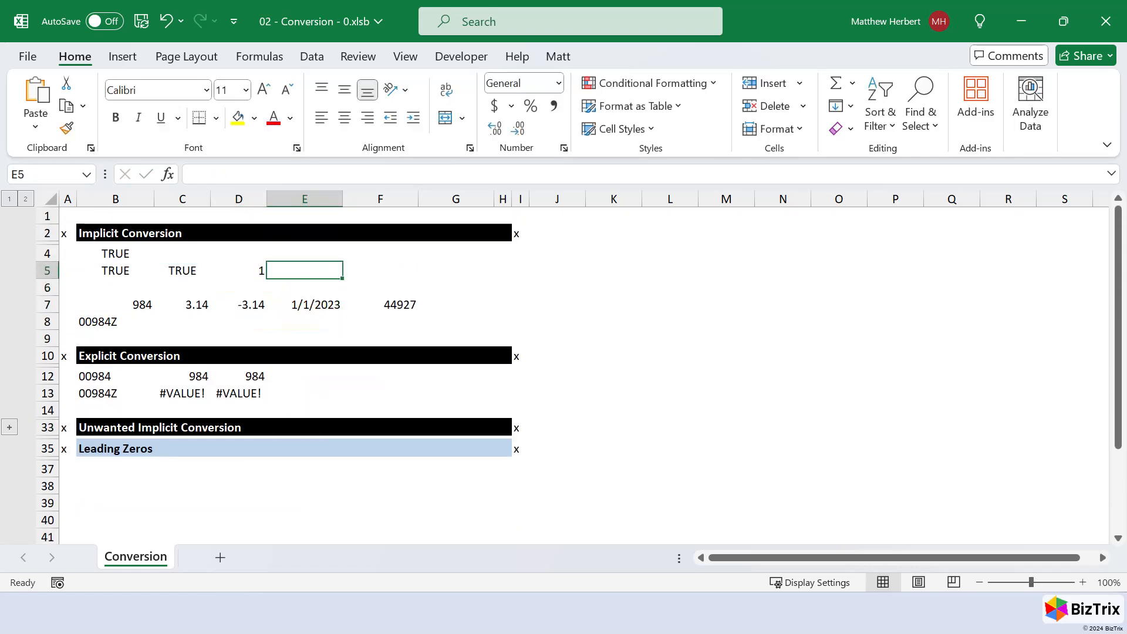
type("=FALSE")
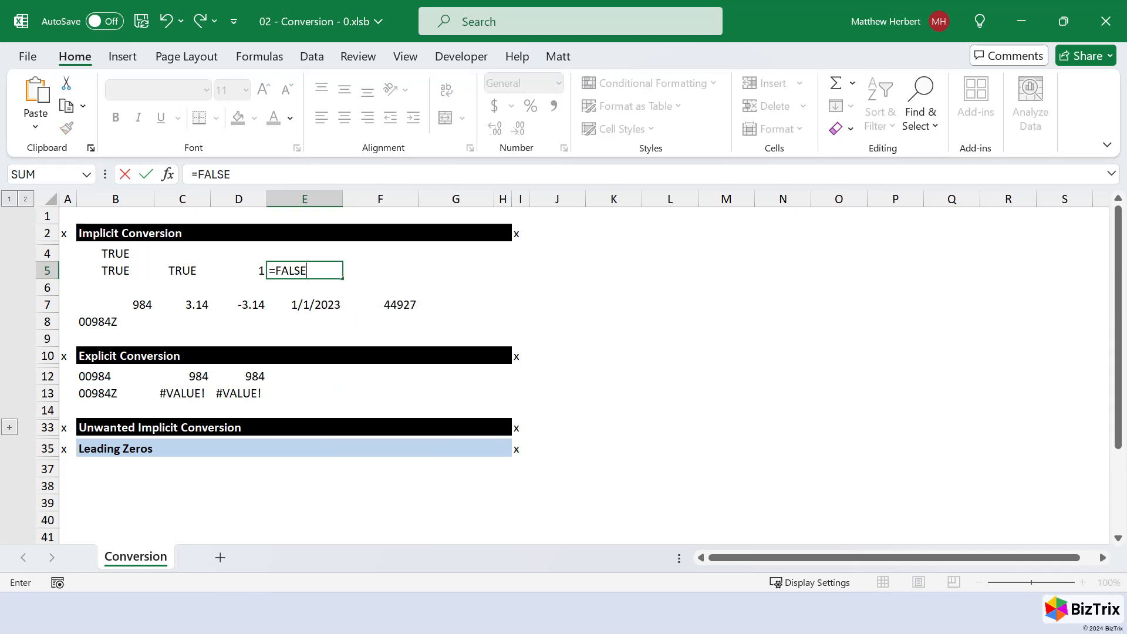
type("*1")
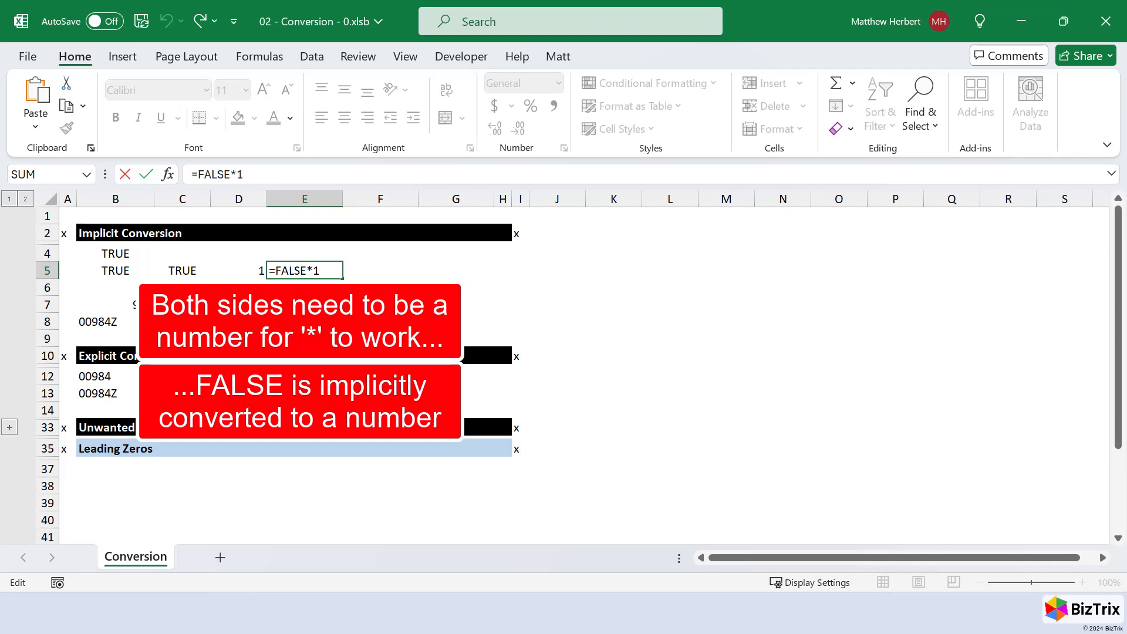
key("Escape")
- Check the multiply-by-1 formulas in D5 and D13 and the cells they reference
key("Left")
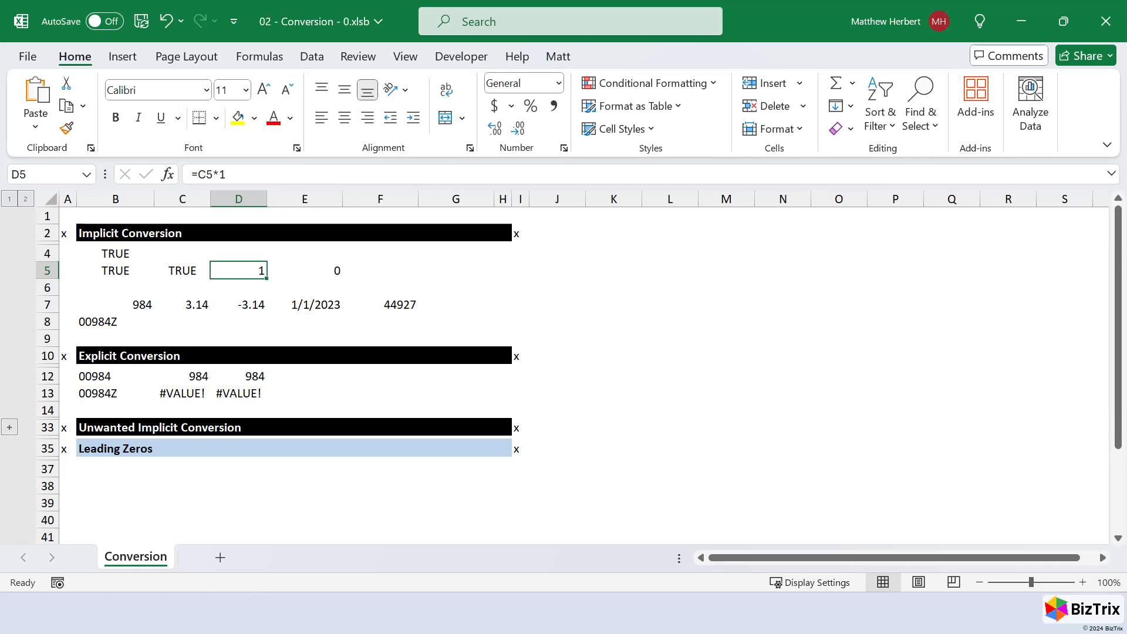
key("F2")
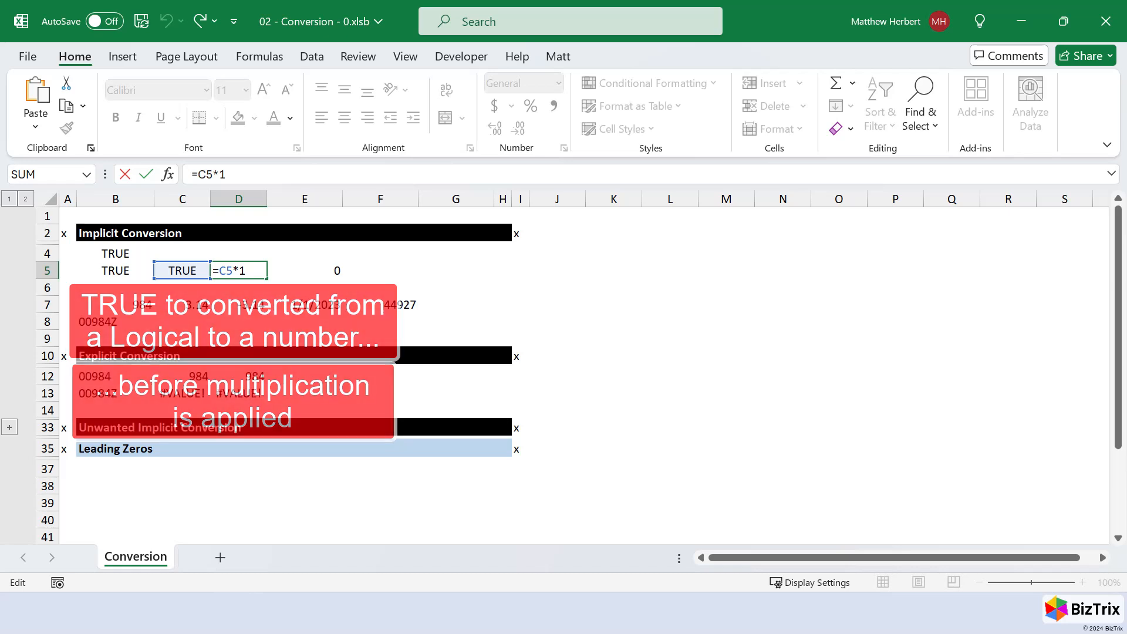
key("Escape")
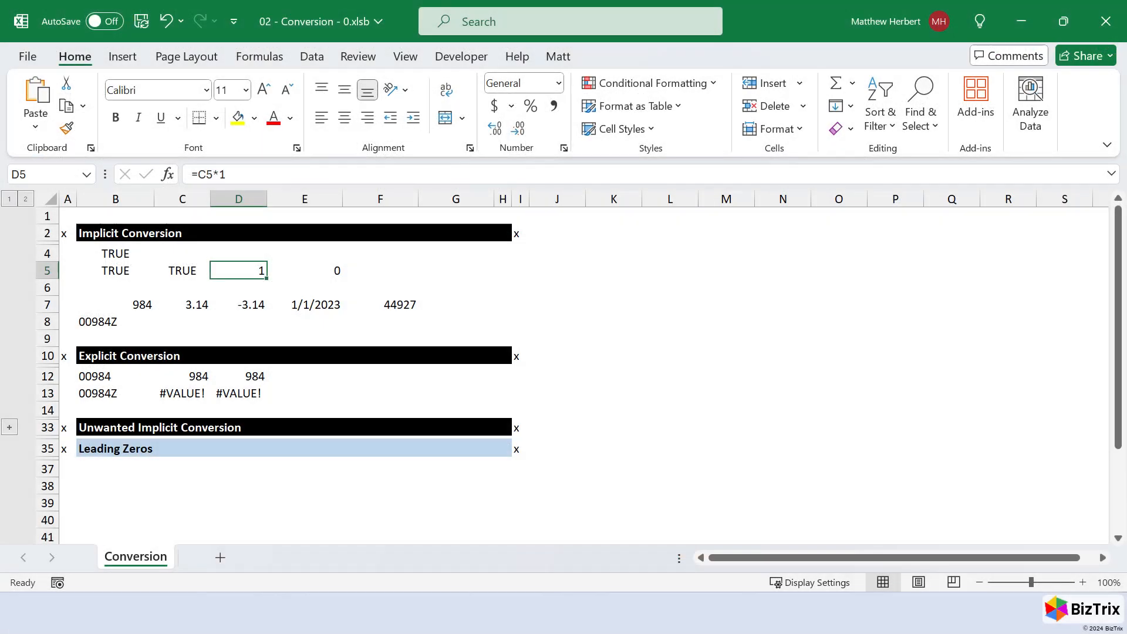
key("ctrl+Down")
key("ctrl+Down")
key("F2")
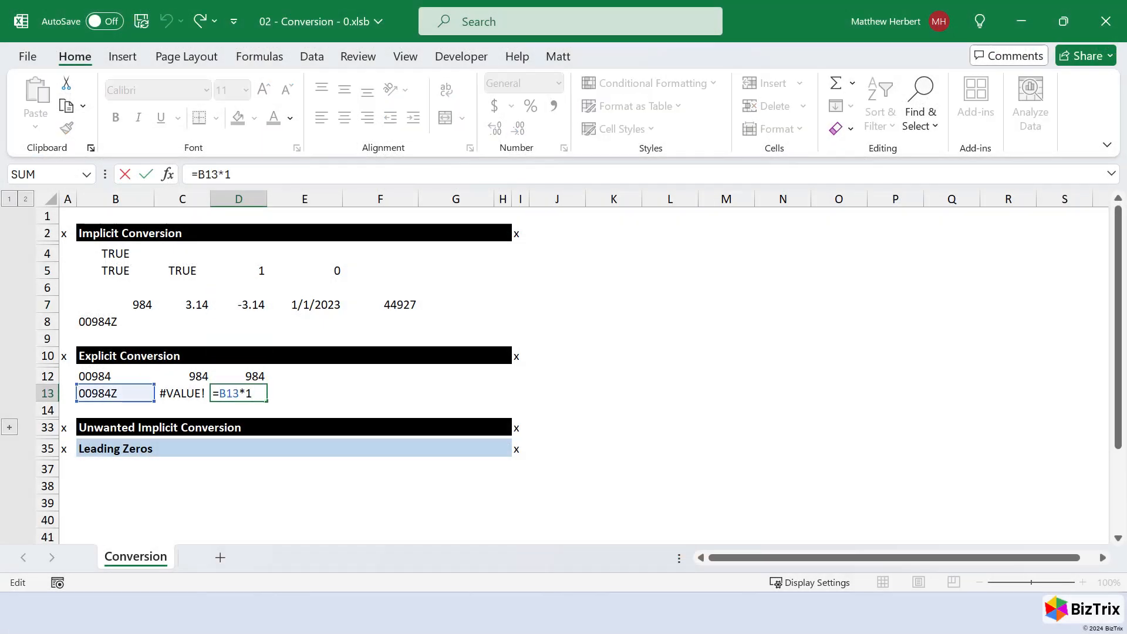
key("ctrl+Return")
- Enter 00984 without an apostrophe or text formatting in B37, under the Leading Zeros heading
key("ctrl+Left")
key("ctrl+Left")
key("ctrl+Down")
key("ctrl+Down")
key("ctrl+Down")
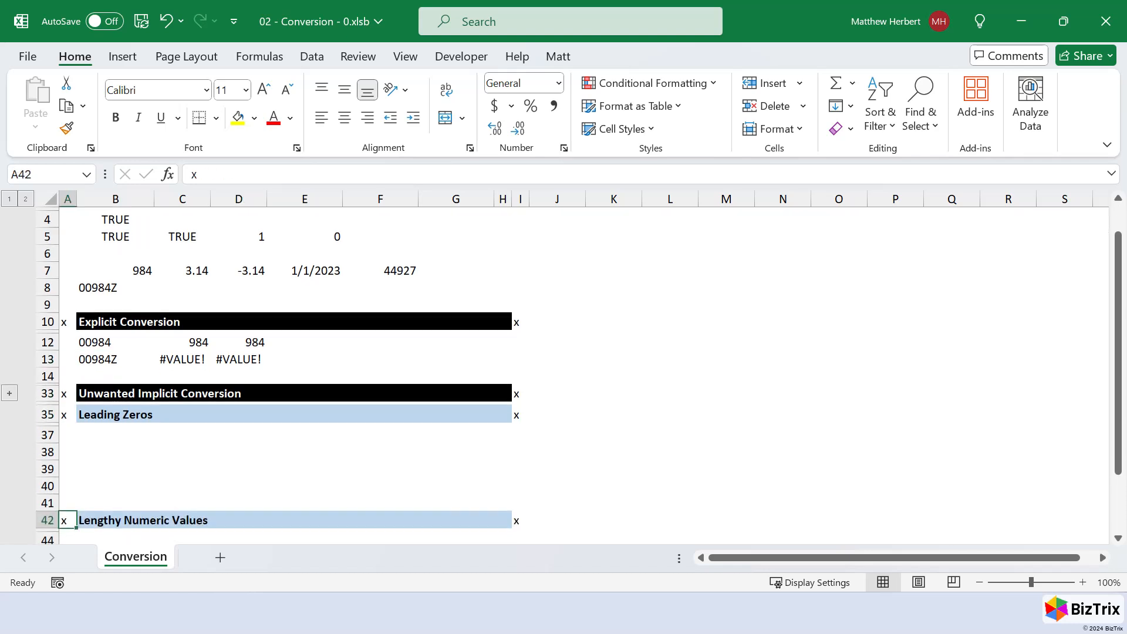
key("ctrl+Down")
key("ctrl+Up")
key("ctrl+Up")
key("Down")
key("Right")
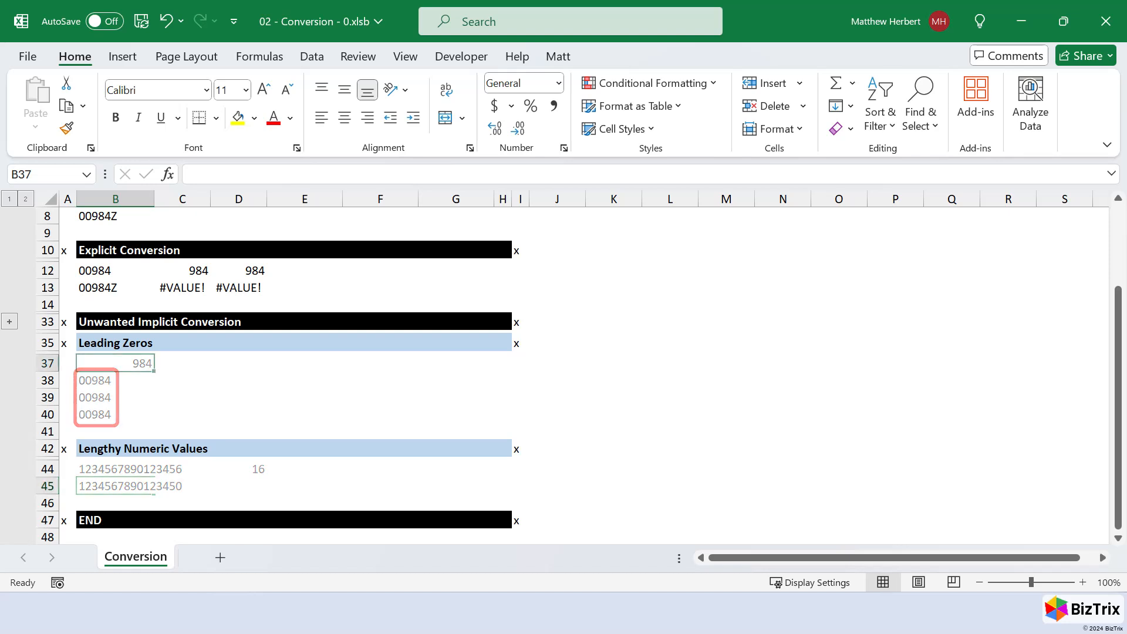
type("00984")
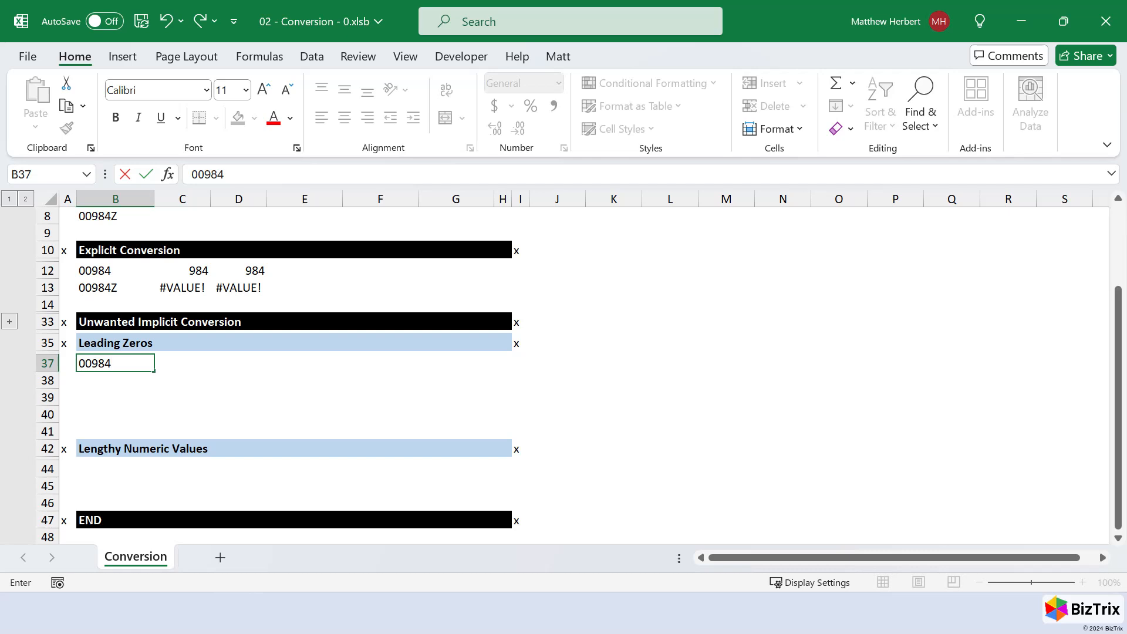
key("ctrl+Return")
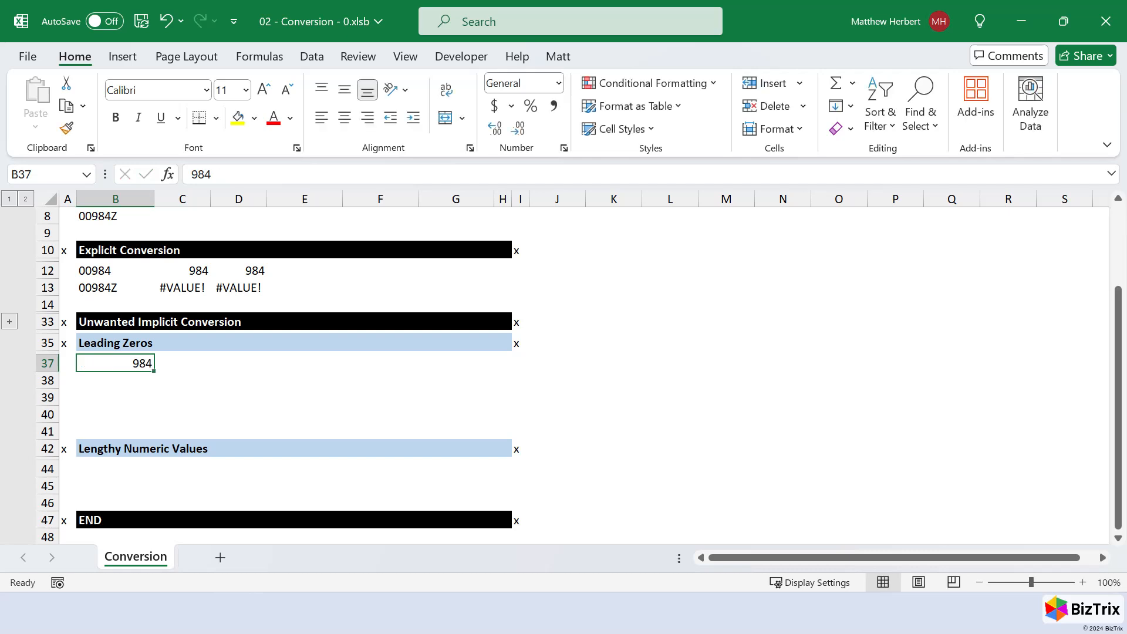
- Format B38 with the Text number format and enter 00984 in it
key("Down")
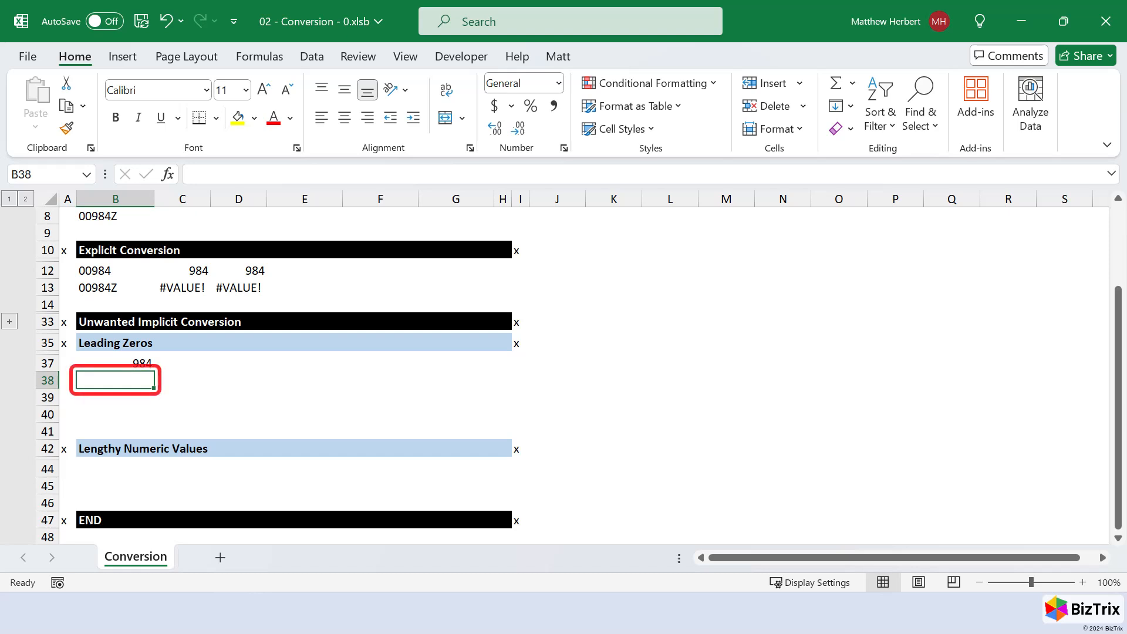
key("alt+h")
key("n")
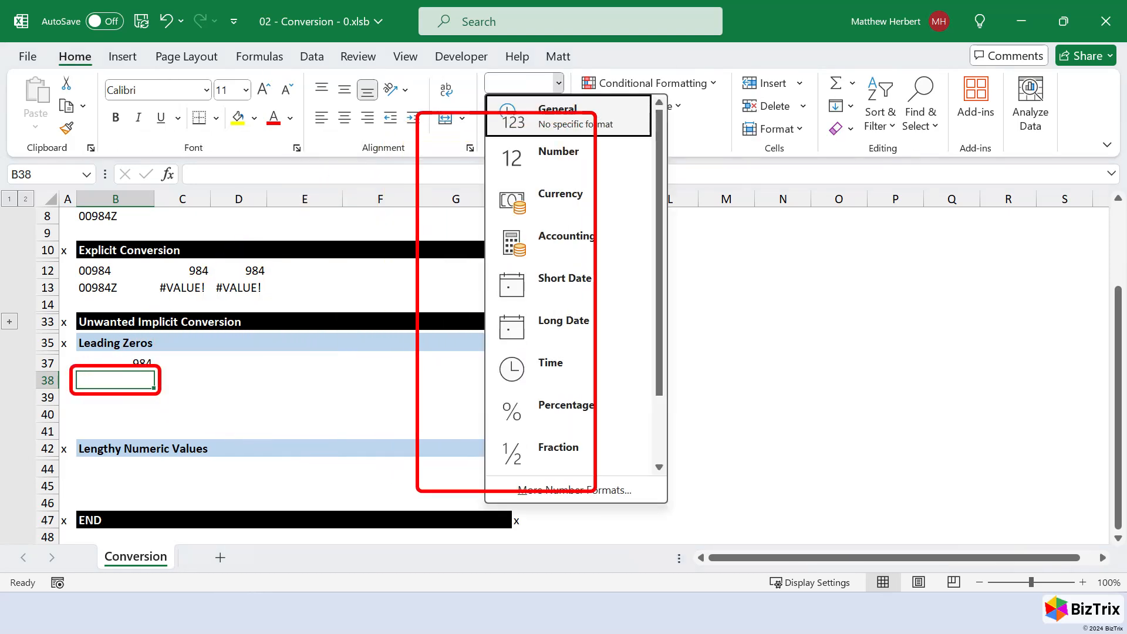
key("Down")
key("Down")
key("Down")
key("Down")
key("Down")
key("Down")
key("Down")
key("Down")
key("Down")
key("Down")
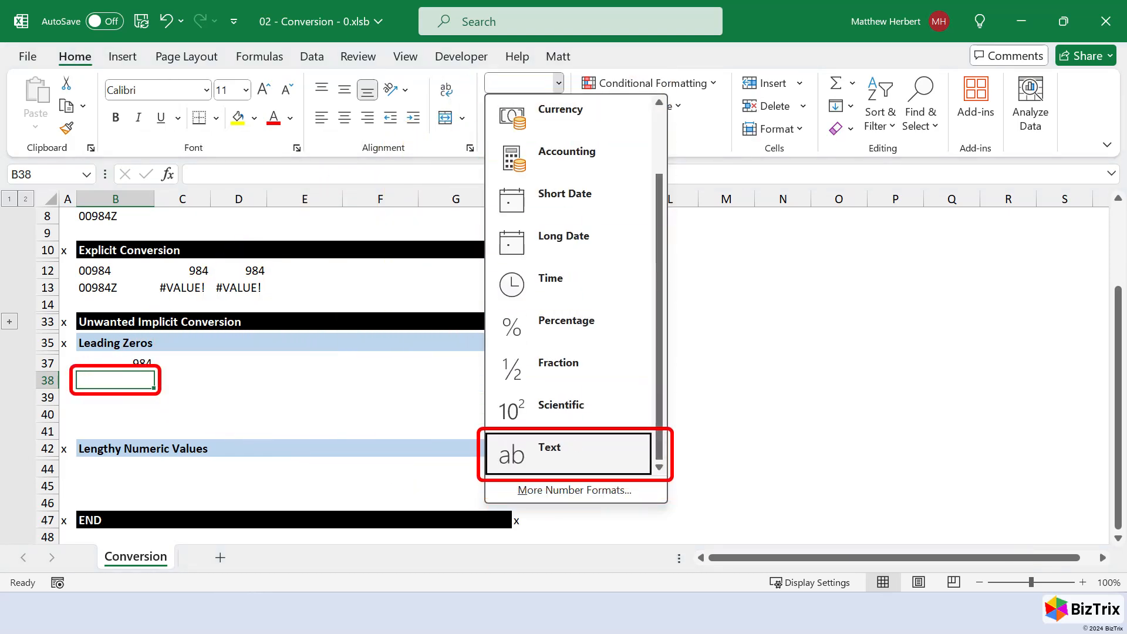
key("Return")
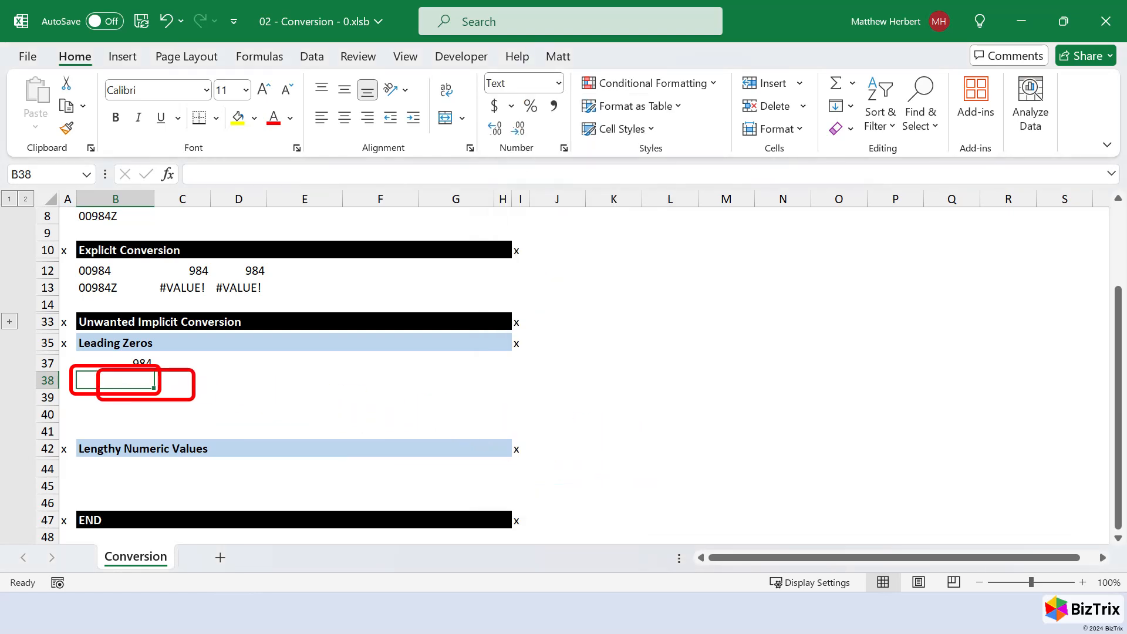
type("00984")
key("Return")
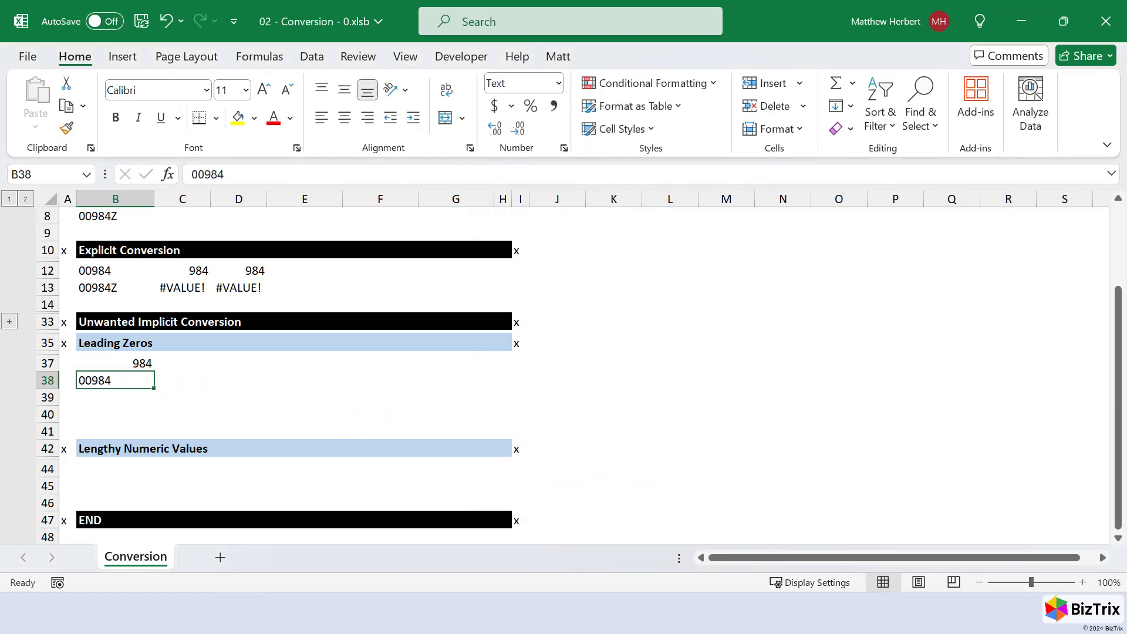
- Enter 00984 as text with a leading apostrophe in B39 and as the formula ="00984" in B40
type("'00")
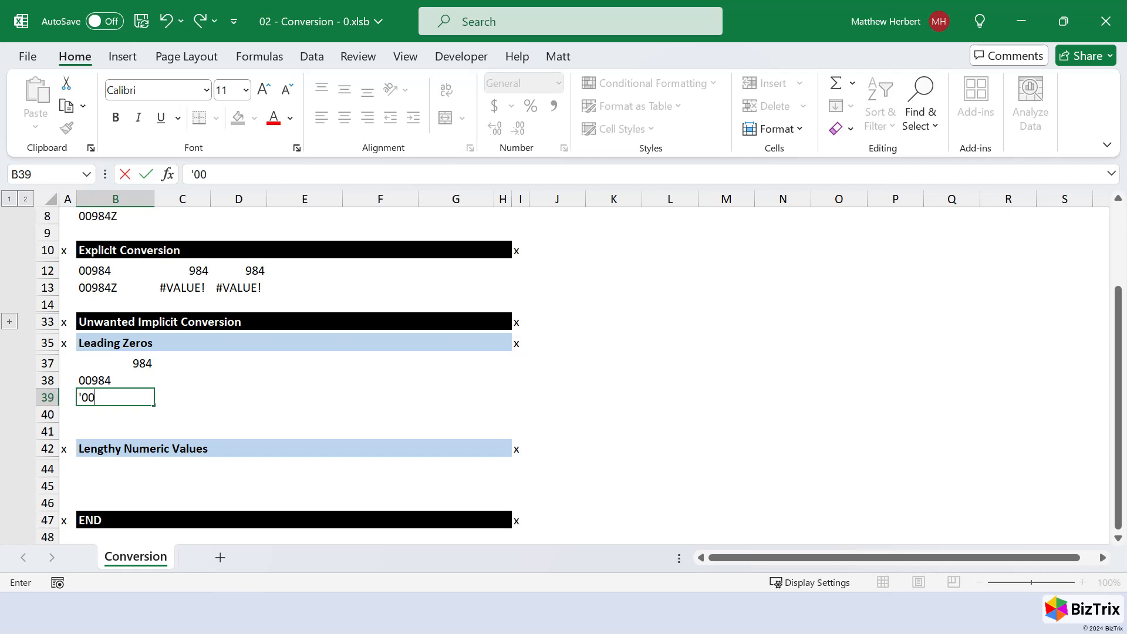
type("984")
key("Return")
type("=")
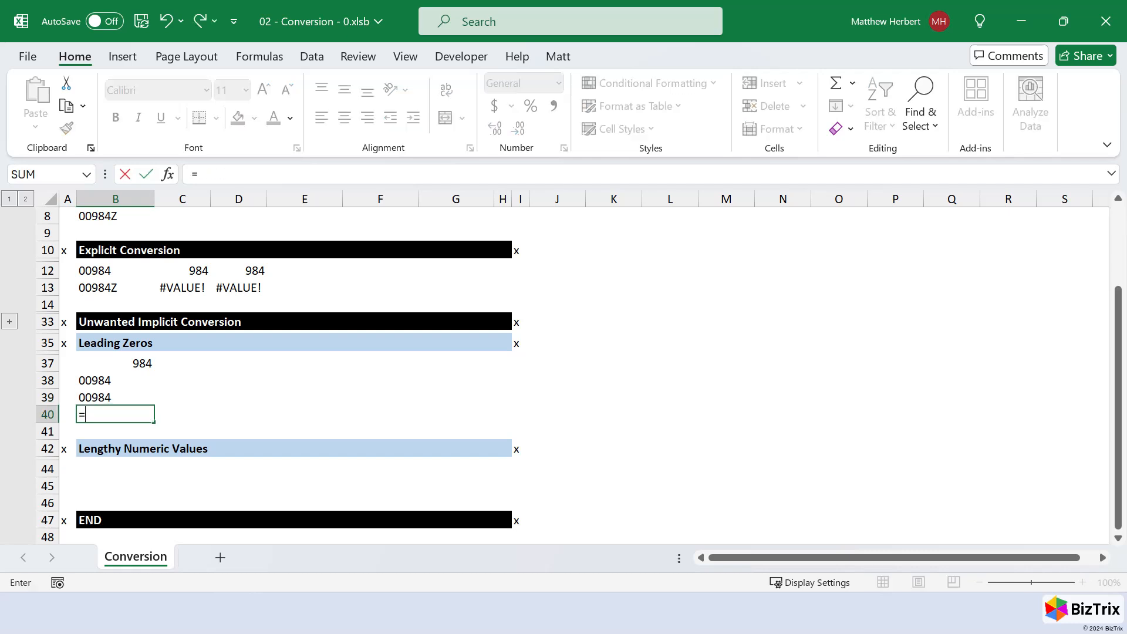
type("\"00984\"")
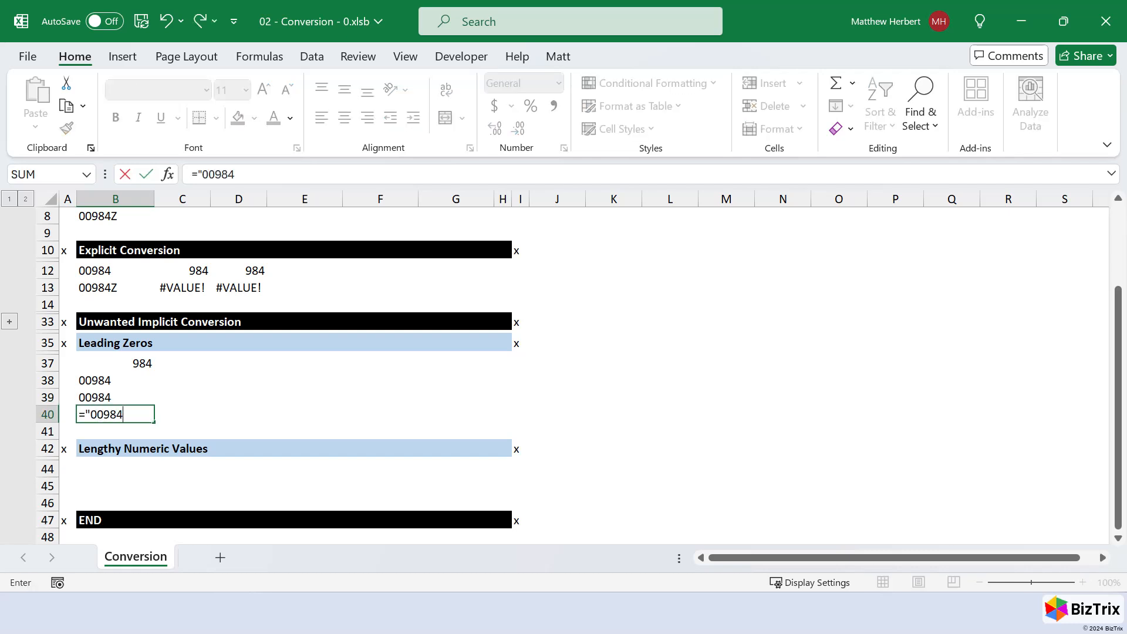
key("ctrl+Return")
key("Down")
key("Down")
key("Down")
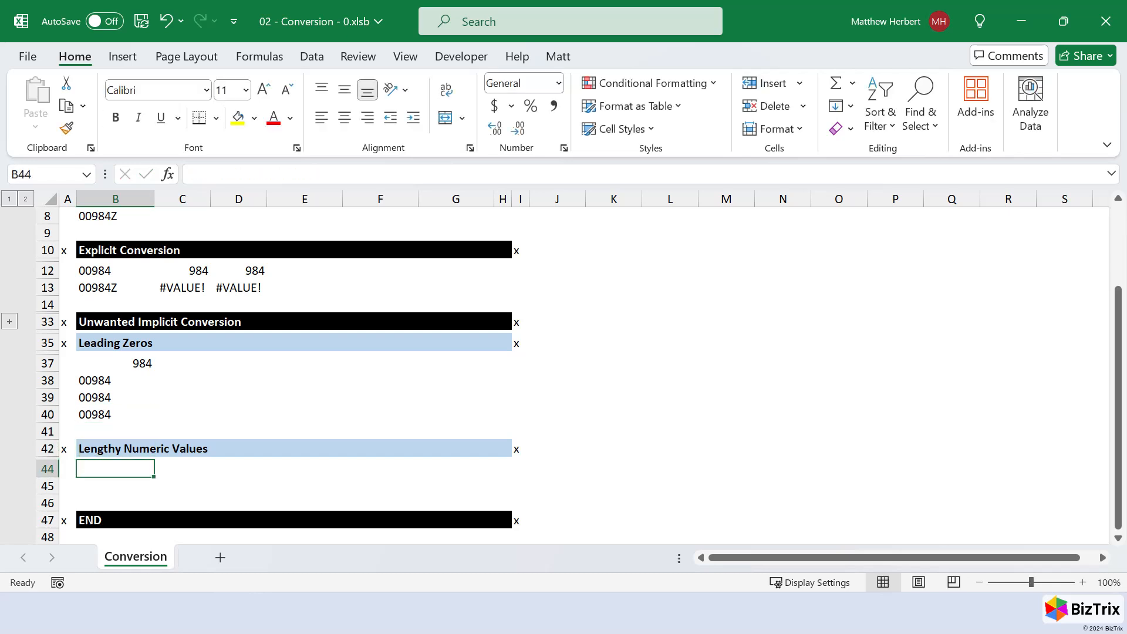
type("'12")
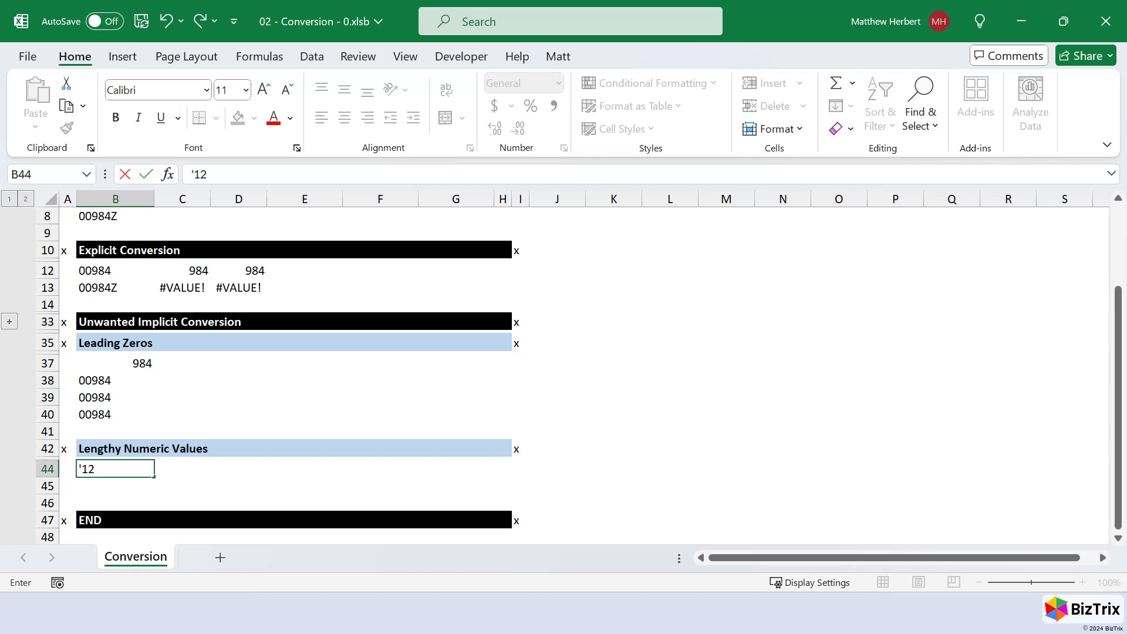
type("345678901")
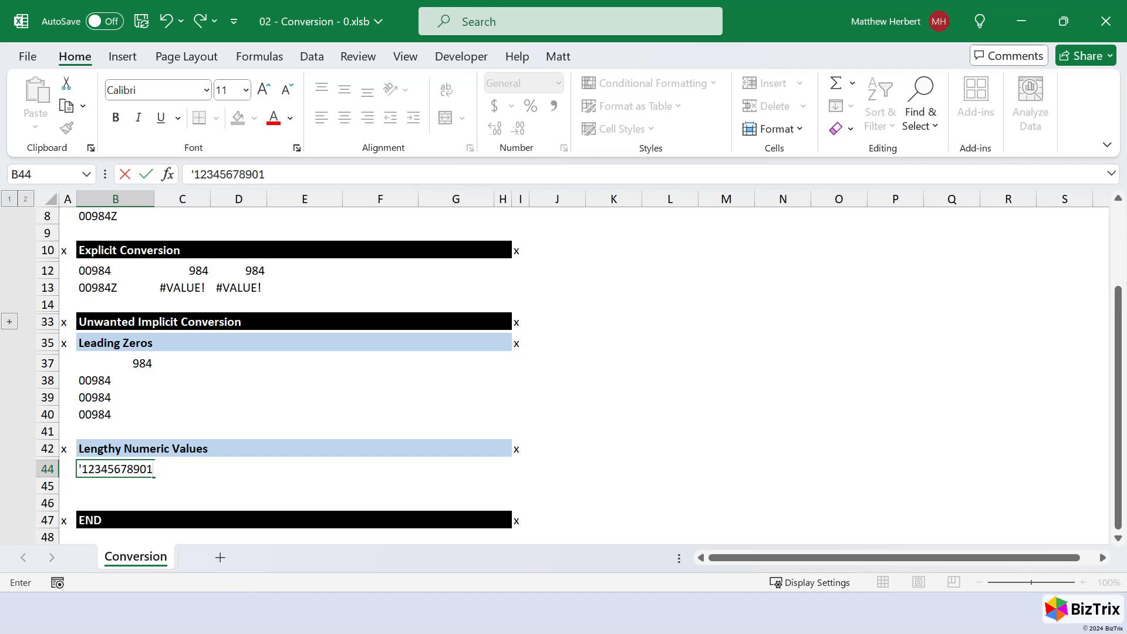
type("23456")
key("Tab")
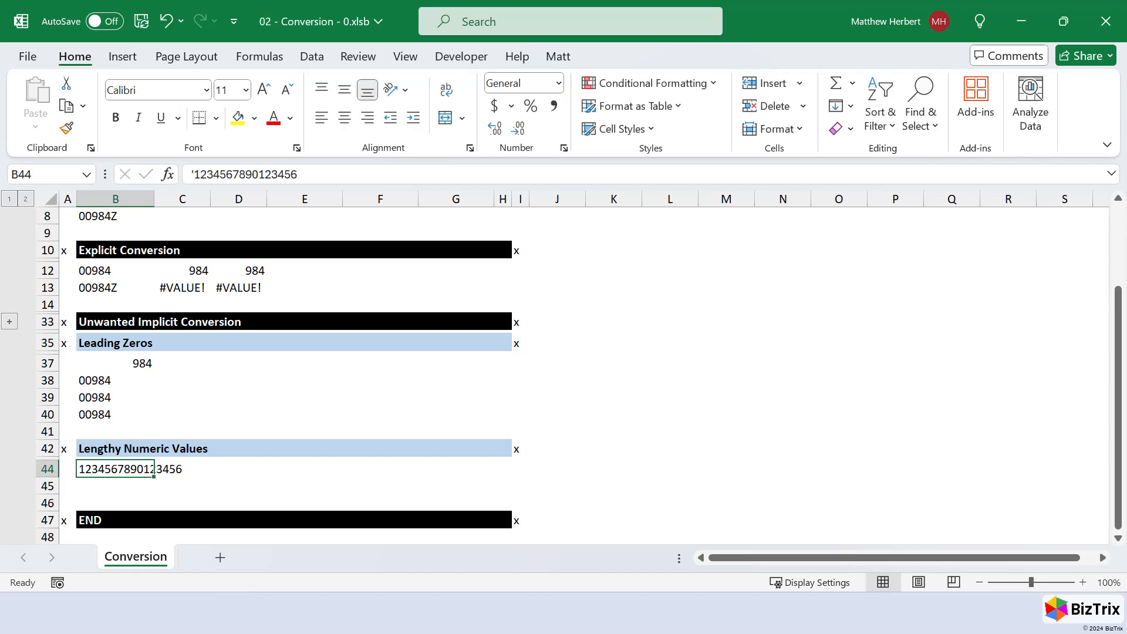
- Enter a LEN formula in D44 that counts the characters in B44
key("Tab")
type("=len(b44")
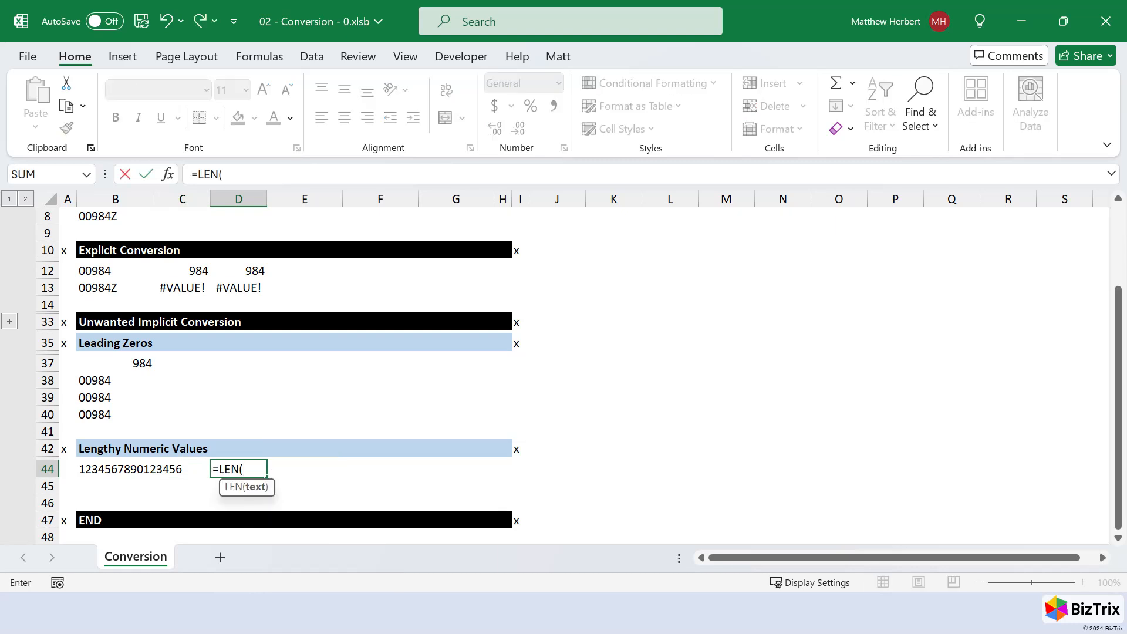
key("ctrl+Return")
- Copy the long text value from B44 into B45 and remove its leading apostrophe so it becomes numeric
key("Left")
key("Left")
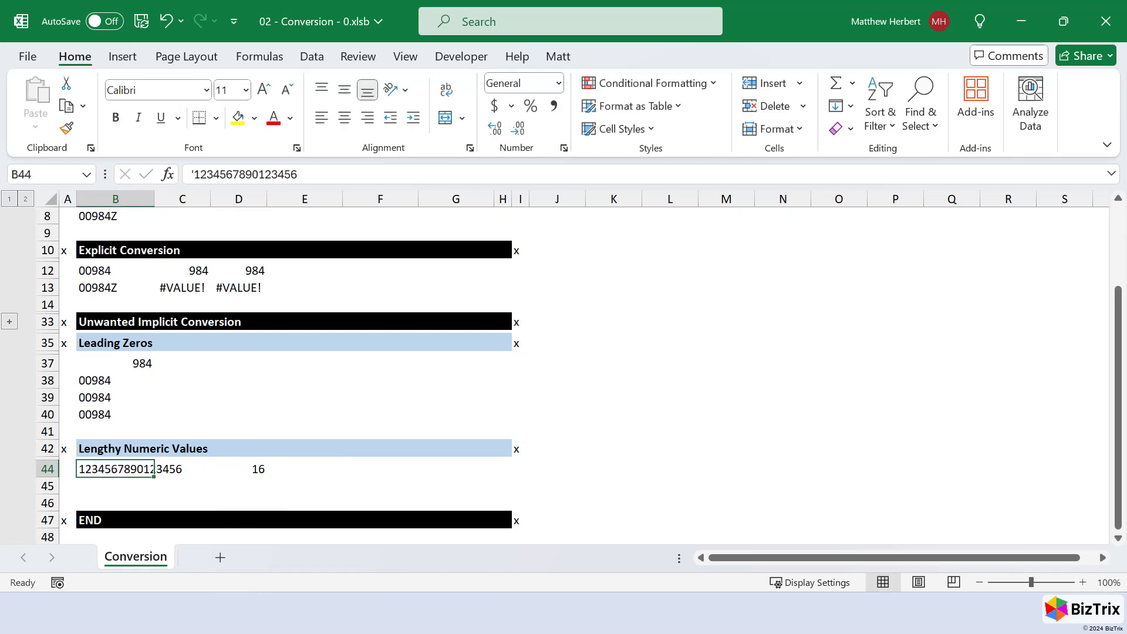
key("ctrl+c")
key("Down")
key("ctrl+v")
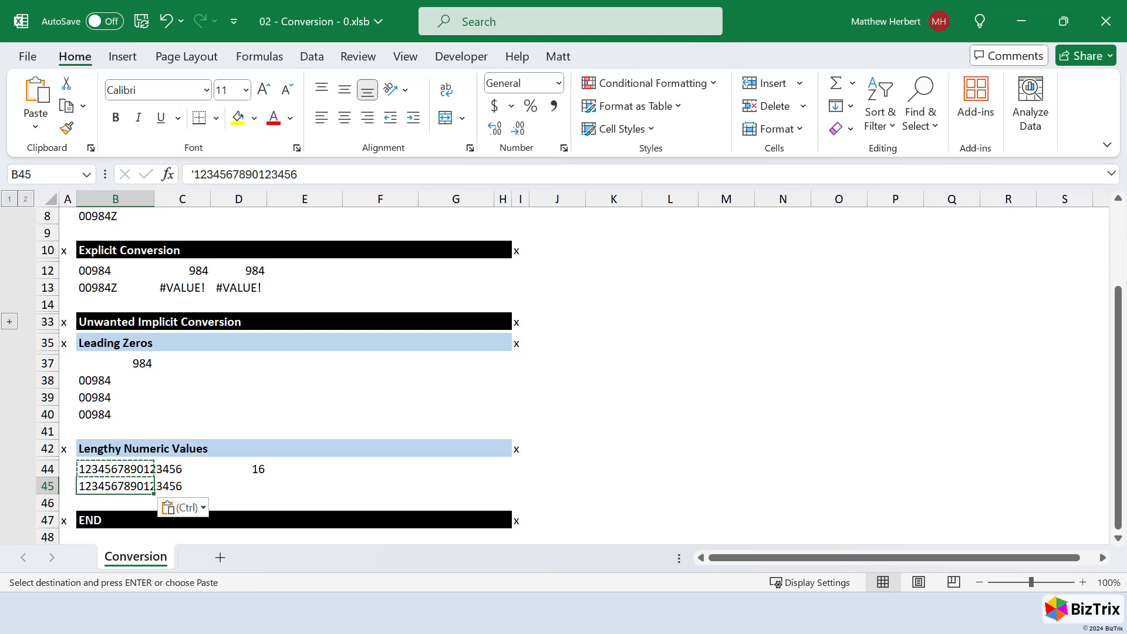
key("F2")
key("Delete")
key("ctrl+Return")
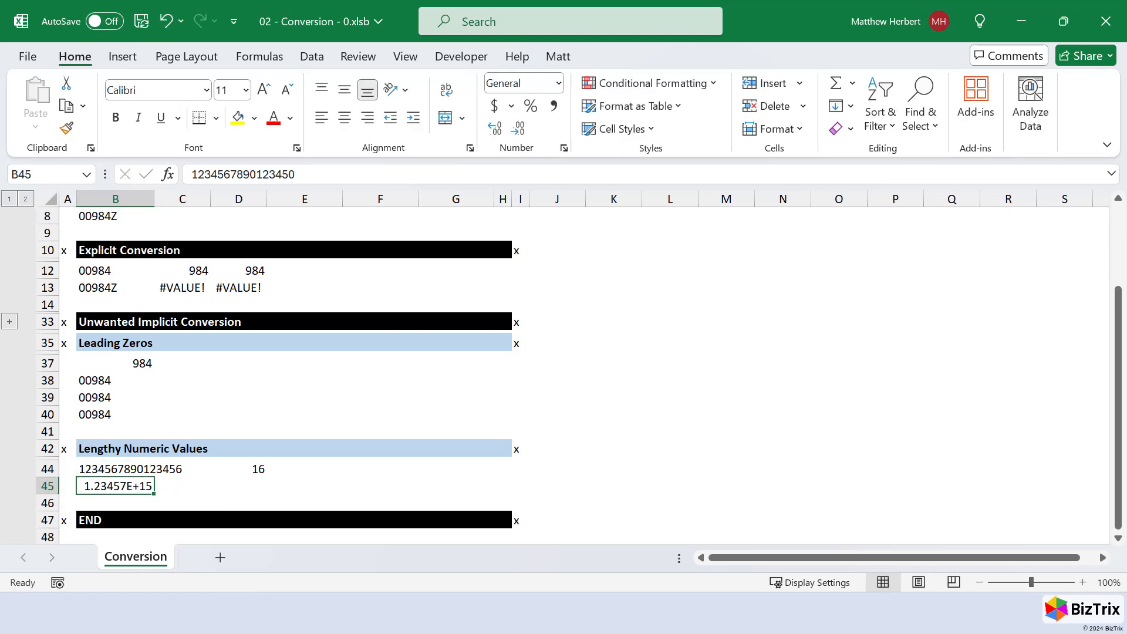
- Left-align B45 and inspect its full stored value
key("F2")
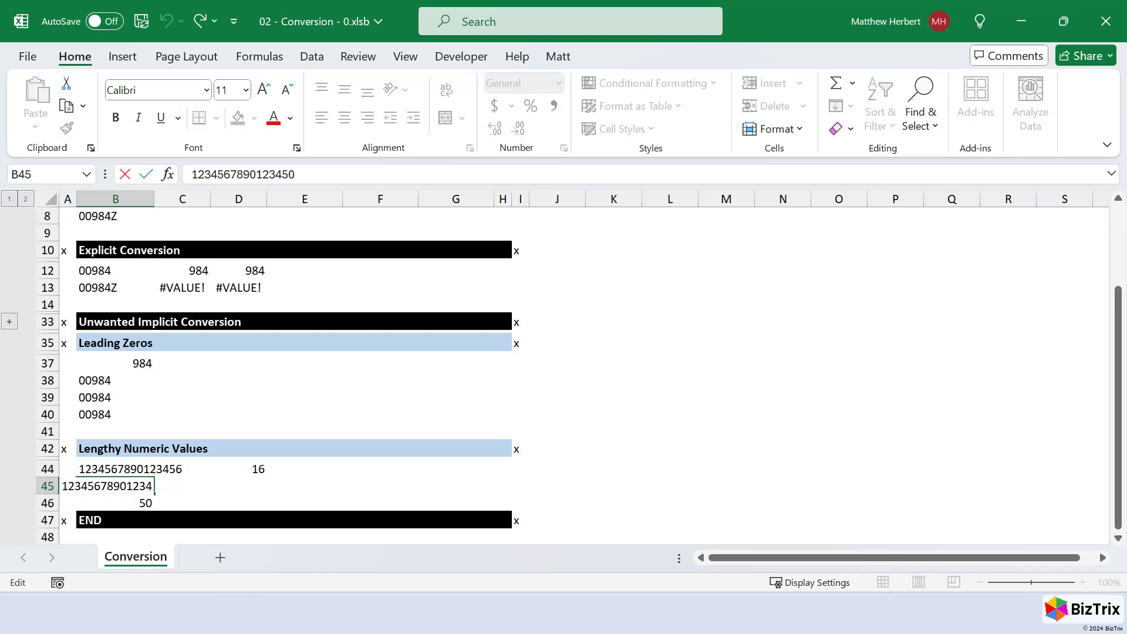
key("ctrl+Return")
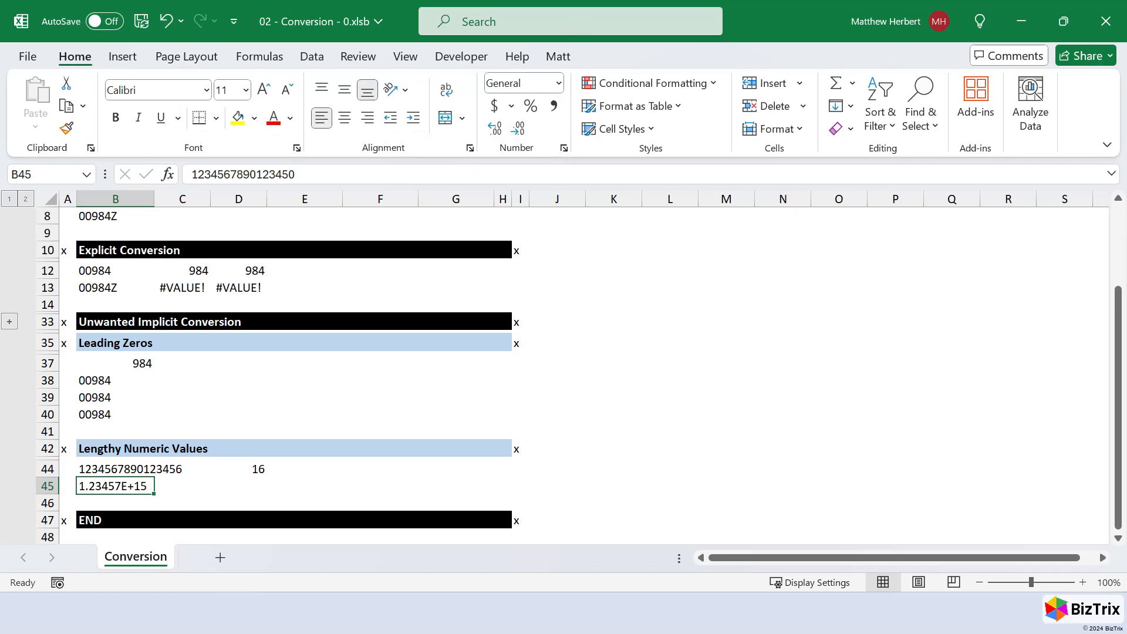
key("F2")
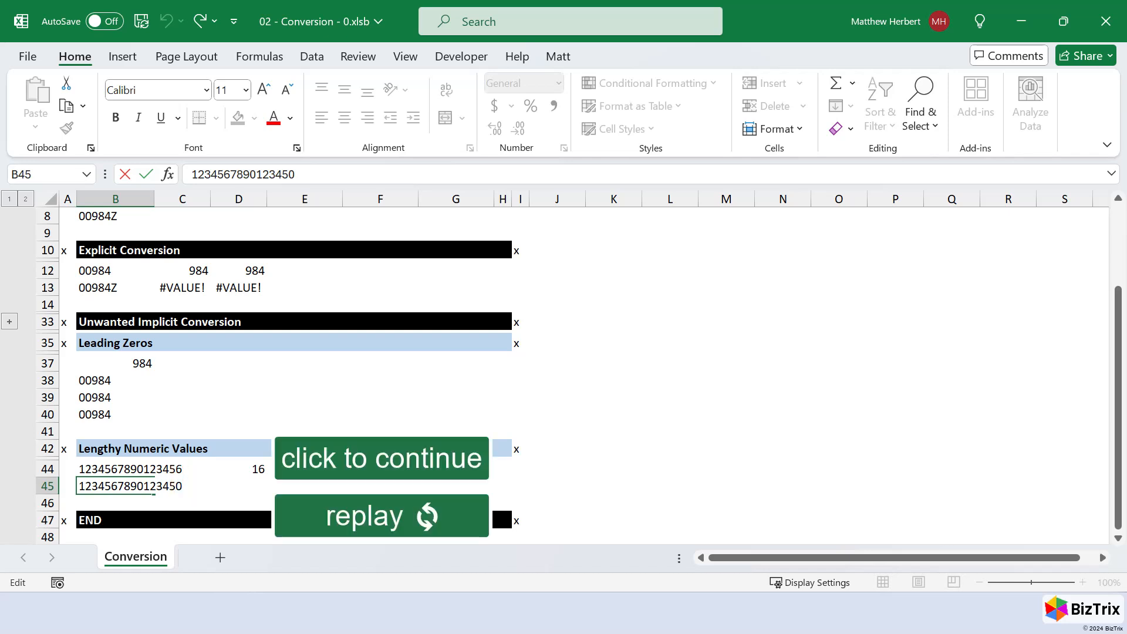
key("ctrl+Return")
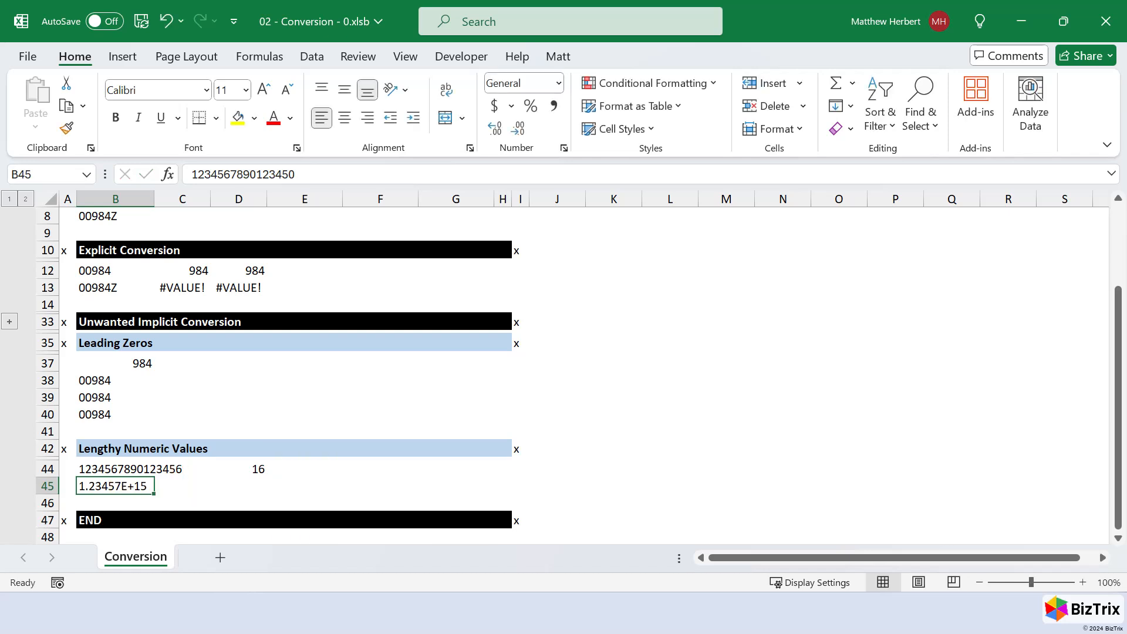